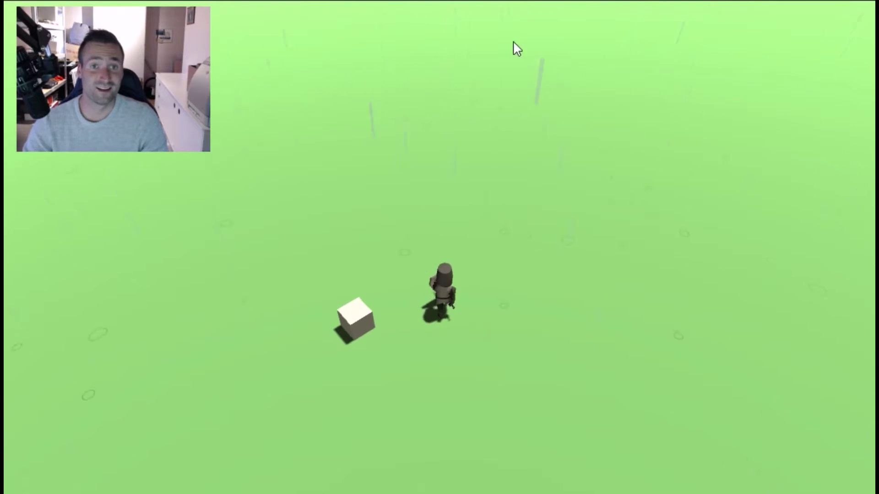
key(w)
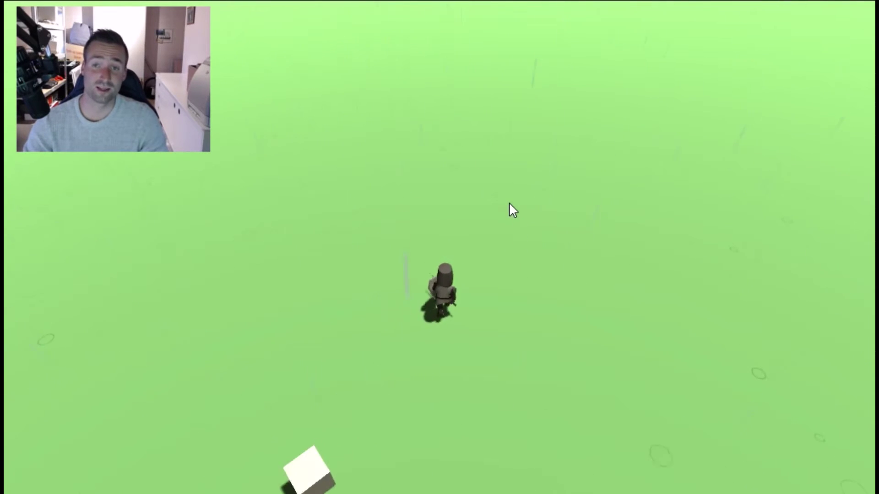
key(w)
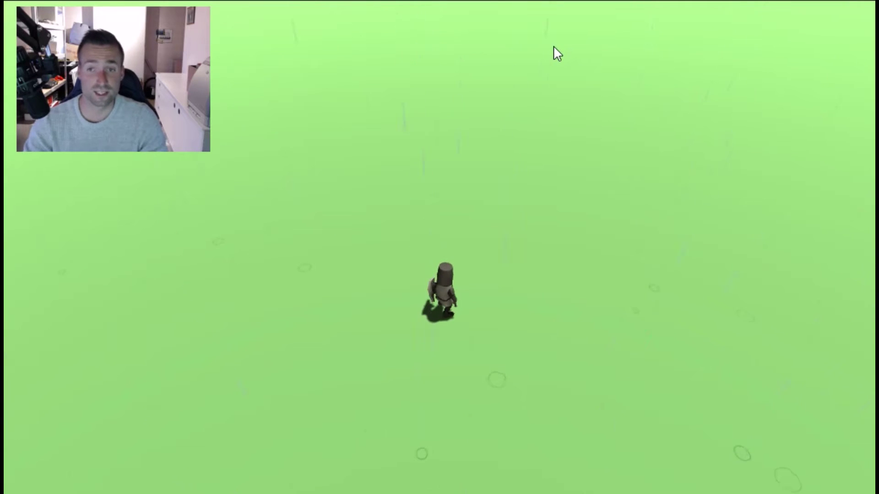
key(w)
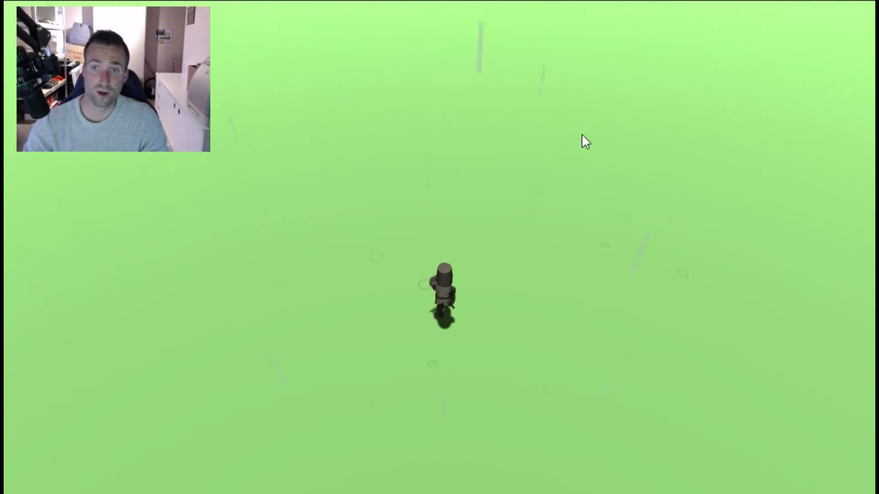
key(w)
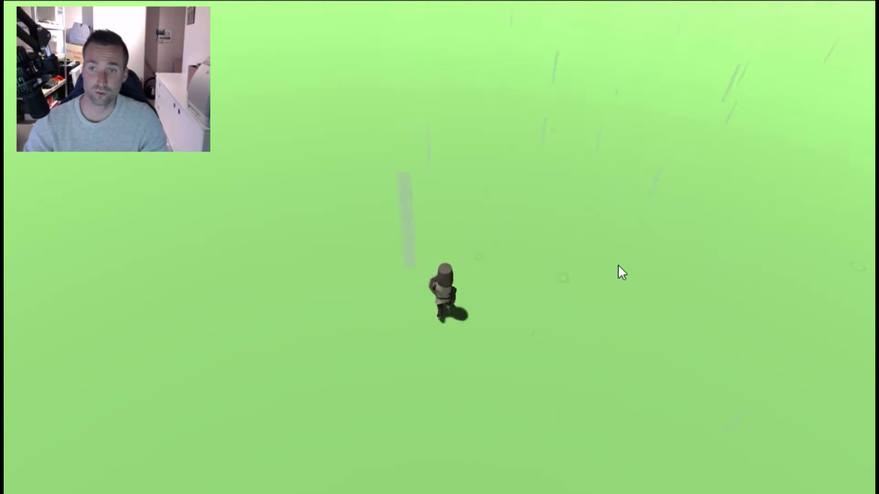
key(w)
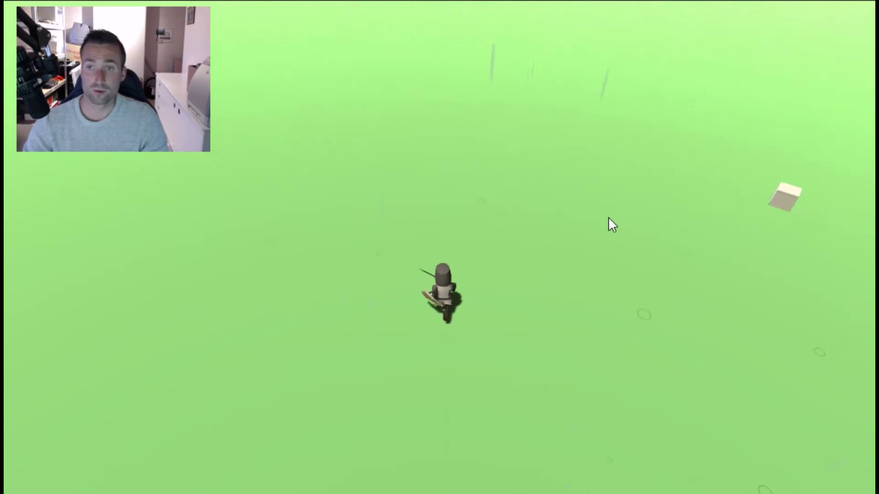
key(w)
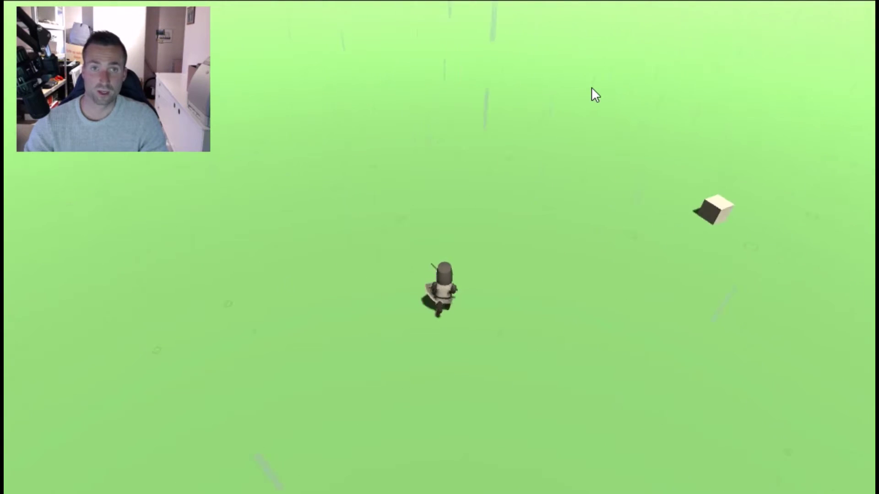
key(w)
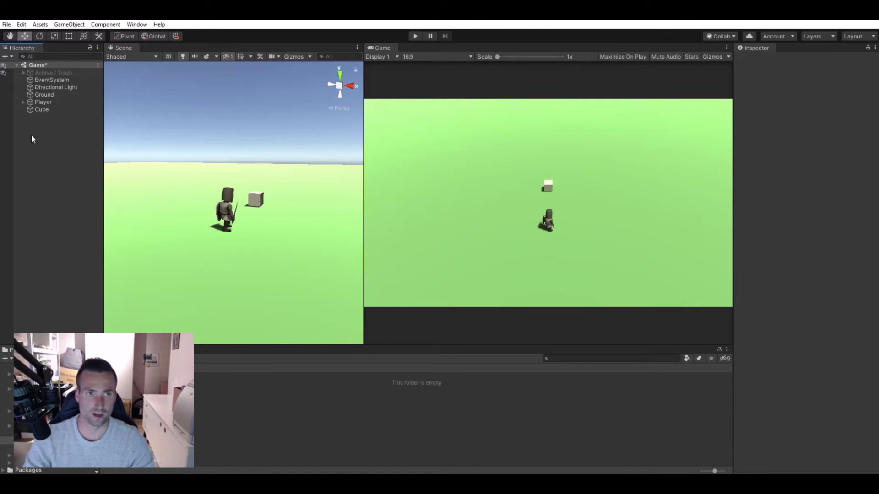
- Add a new particle system to the scene and rename it Rain
right_click(43, 137)
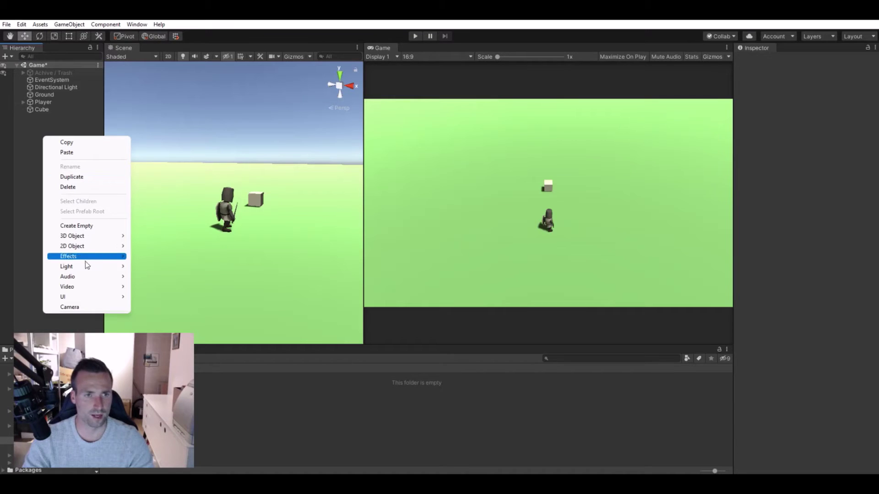
mouse_move(83, 259)
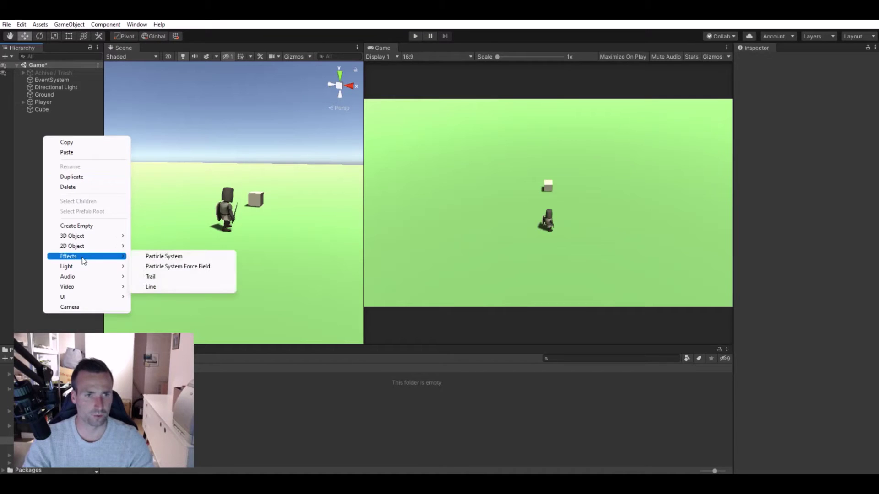
click(168, 258)
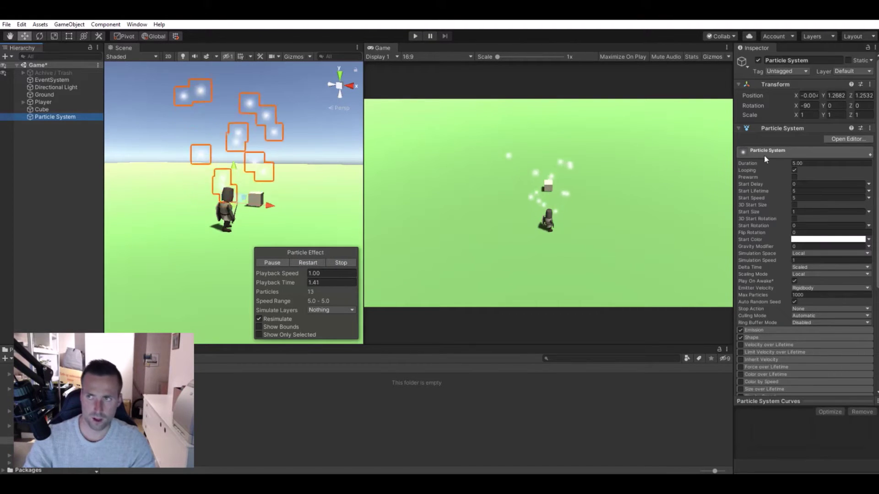
click(799, 57)
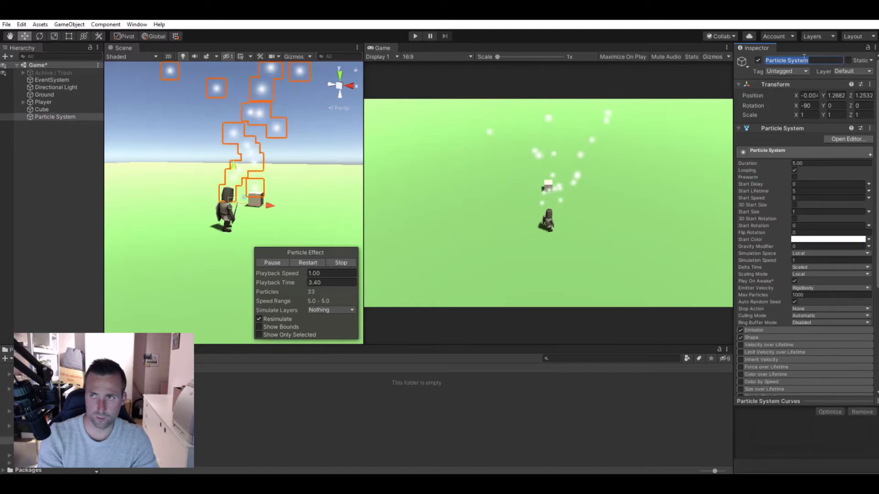
text(Rain)
key(Return)
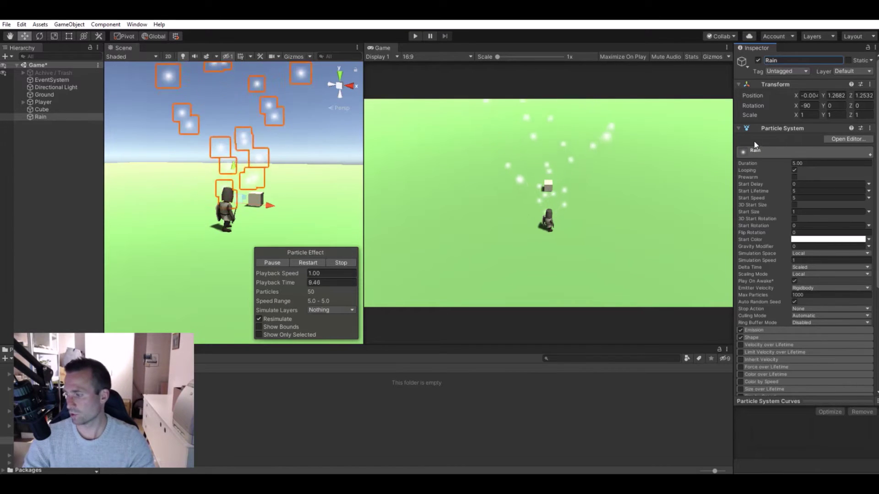
- Set the Rain particle system's start speed to 0 in its main settings
click(778, 149)
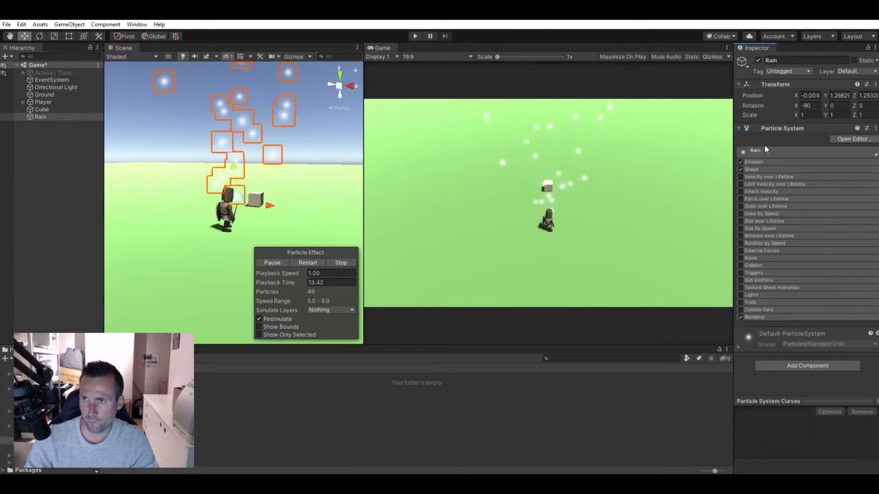
click(760, 149)
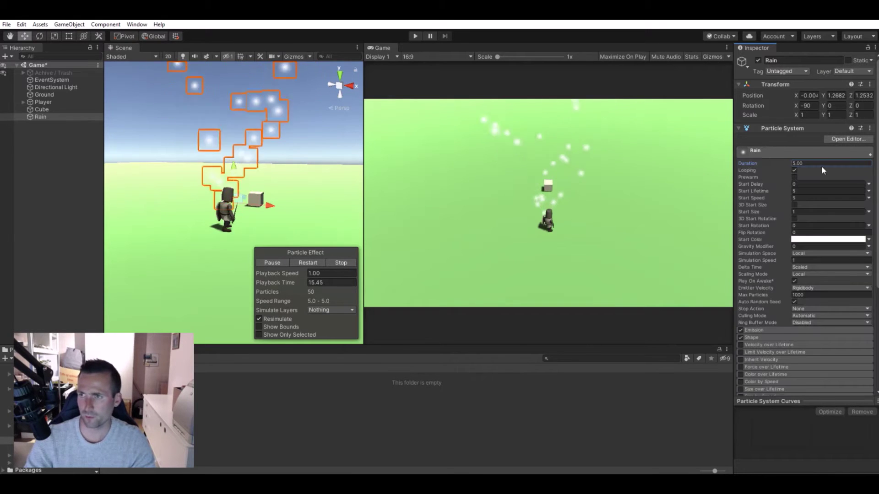
mouse_move(757, 182)
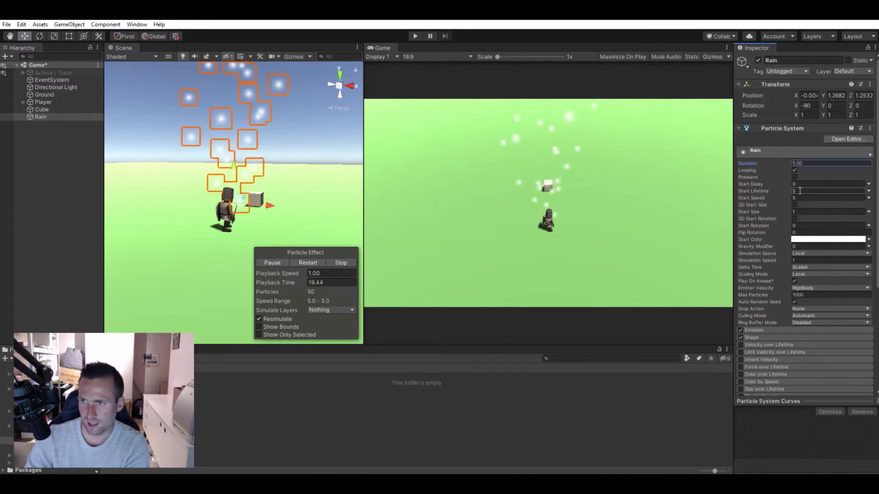
click(798, 198)
double_click(796, 198)
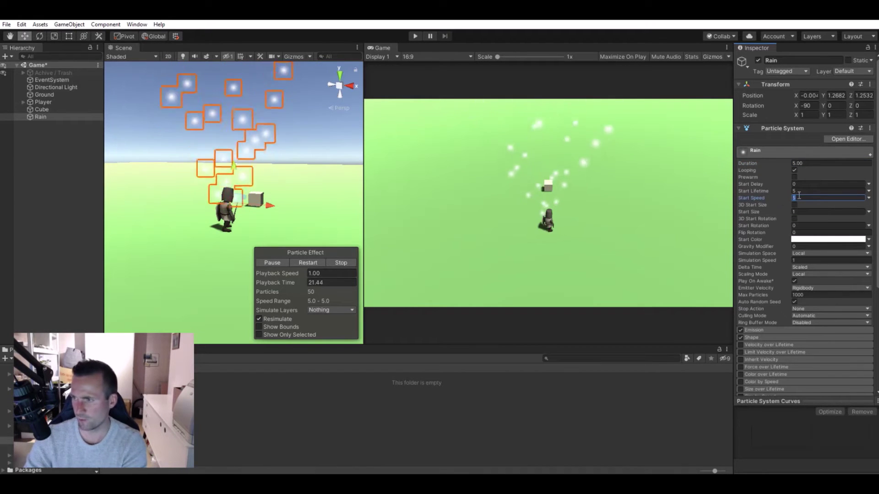
text(0)
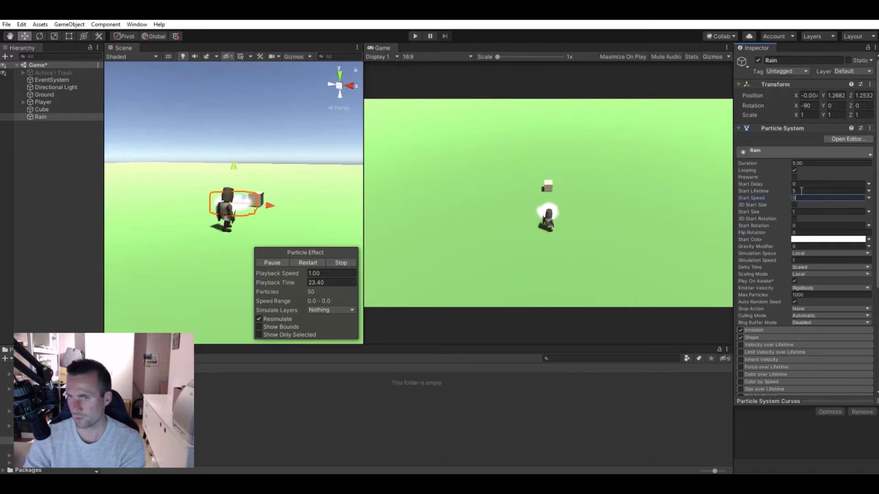
- Widen the Scene view beside the Game view and set the rain particles' start size to 0.05
scroll(558, 206, up, 3)
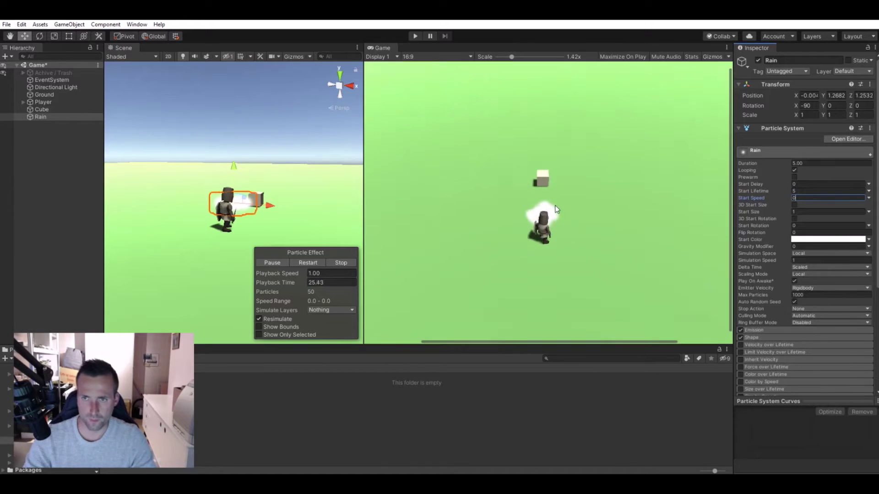
key(alt)
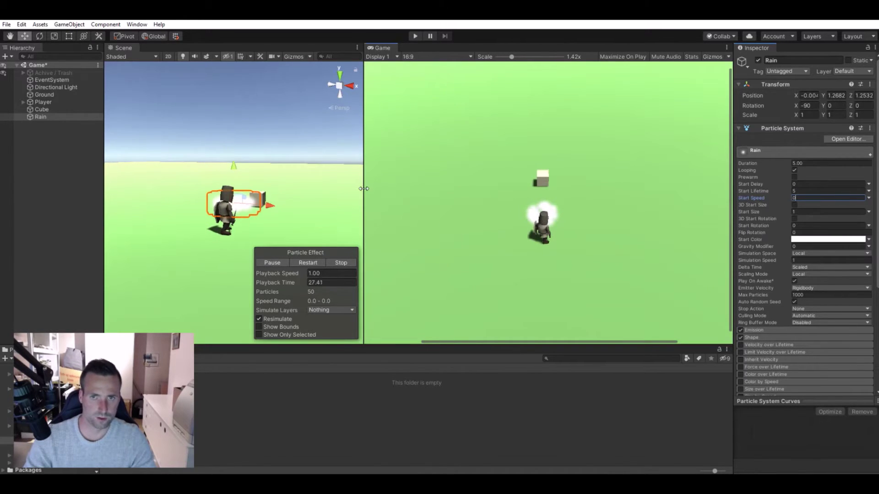
drag(364, 188, 462, 188)
alt+drag(329, 201, 293, 206)
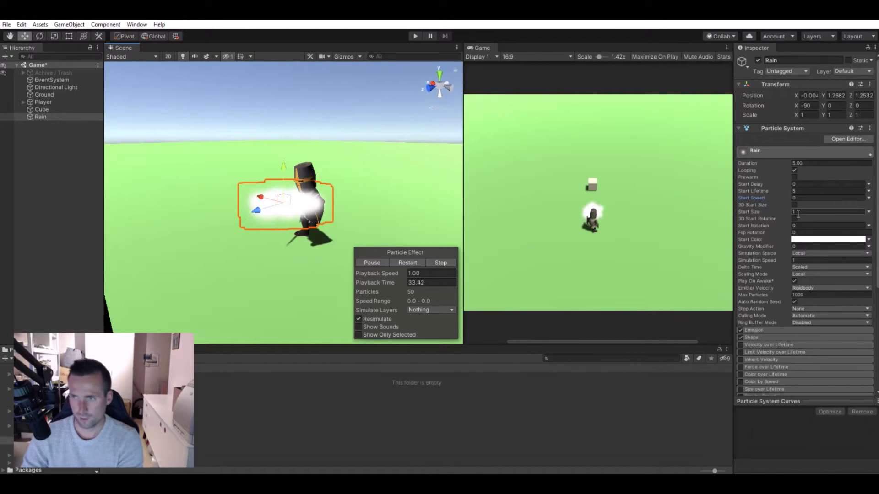
click(801, 212)
text(0)
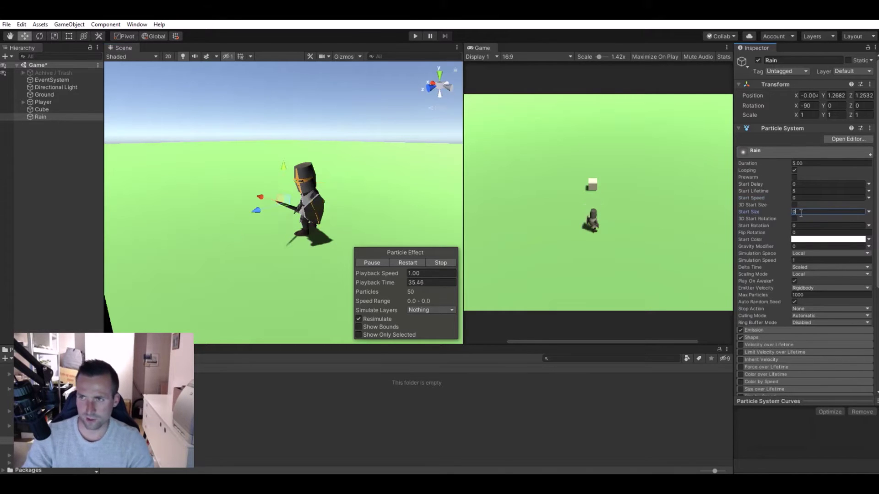
text(.05)
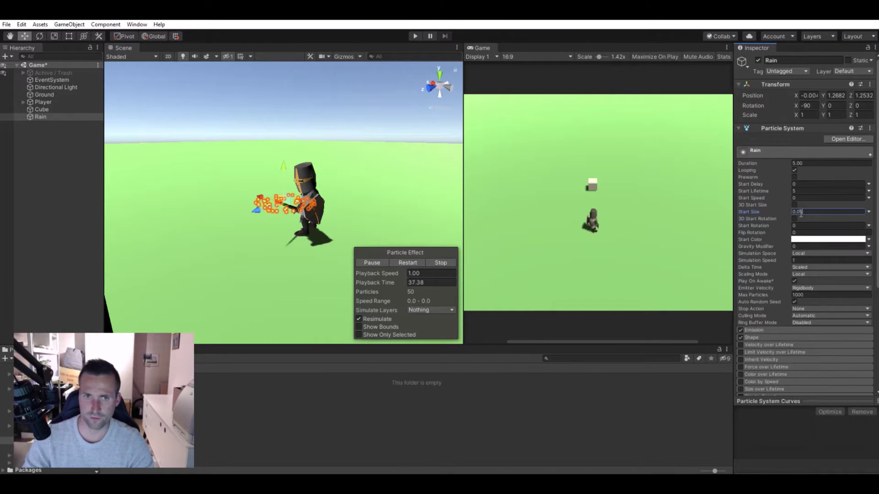
scroll(284, 201, up, 3)
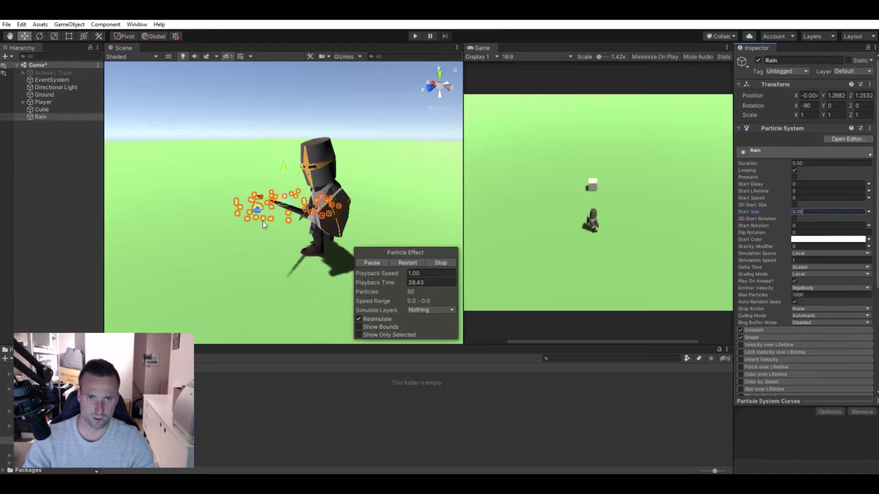
- Change the rain particles' start color to light grey D2D2D2
click(802, 242)
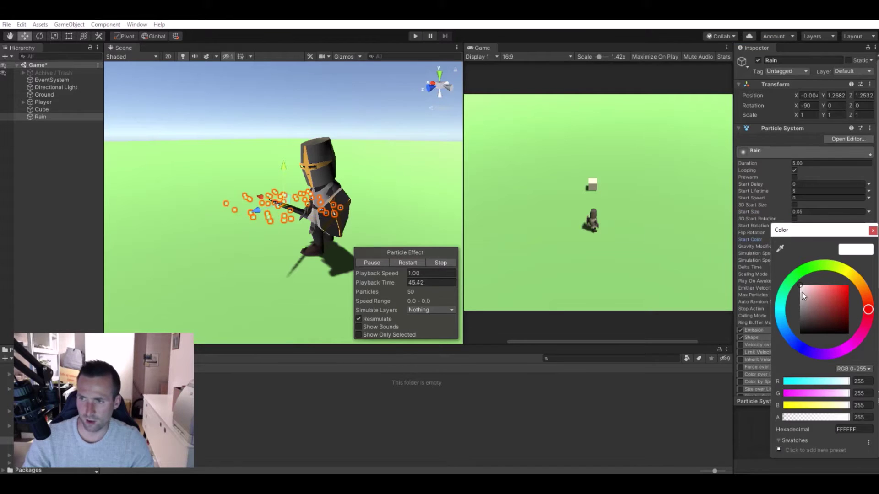
drag(802, 295, 796, 298)
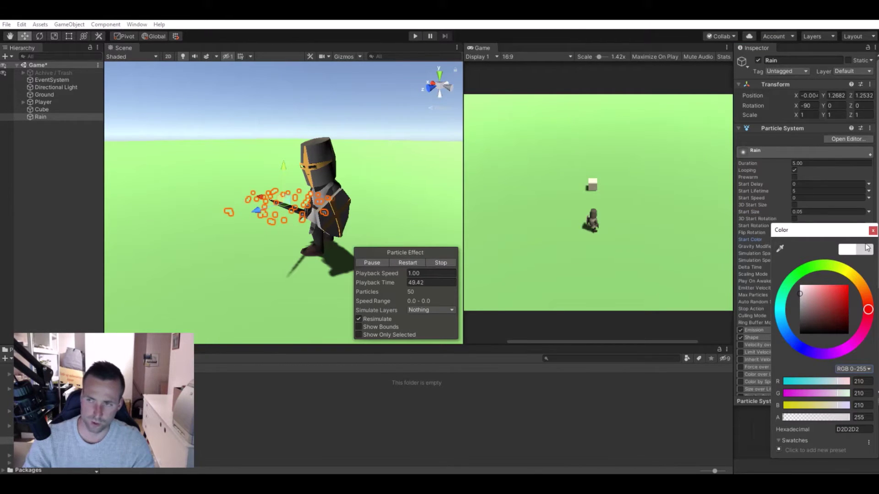
click(872, 231)
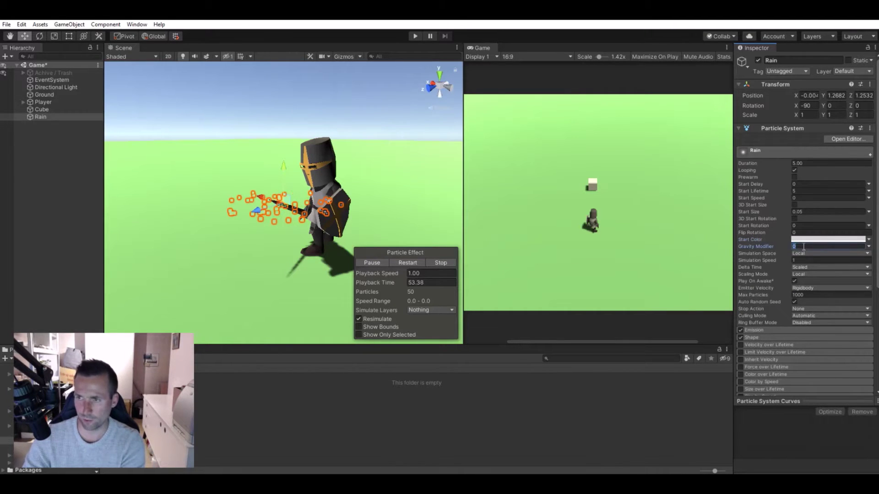
- Set the Rain particle system's gravity modifier to 1 and its simulation space to World
text(1)
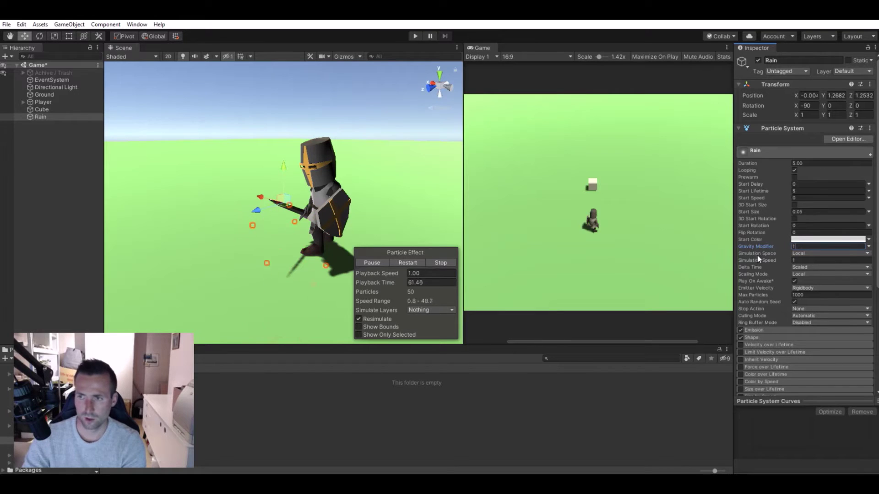
mouse_move(758, 257)
click(805, 254)
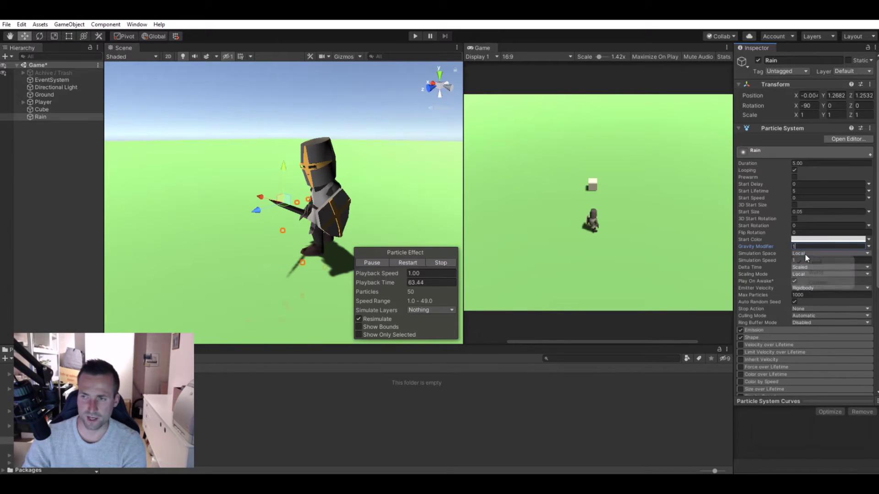
click(814, 274)
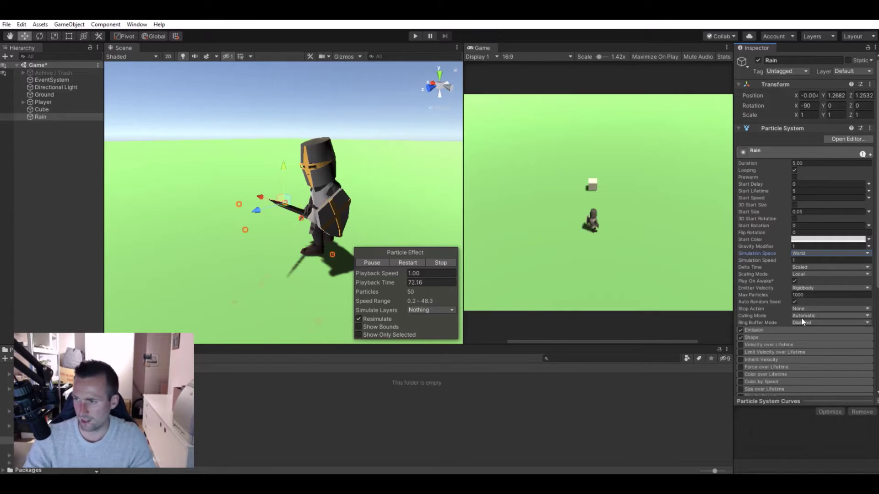
- Set the Rain particle system's emission rate over time to 140
click(767, 151)
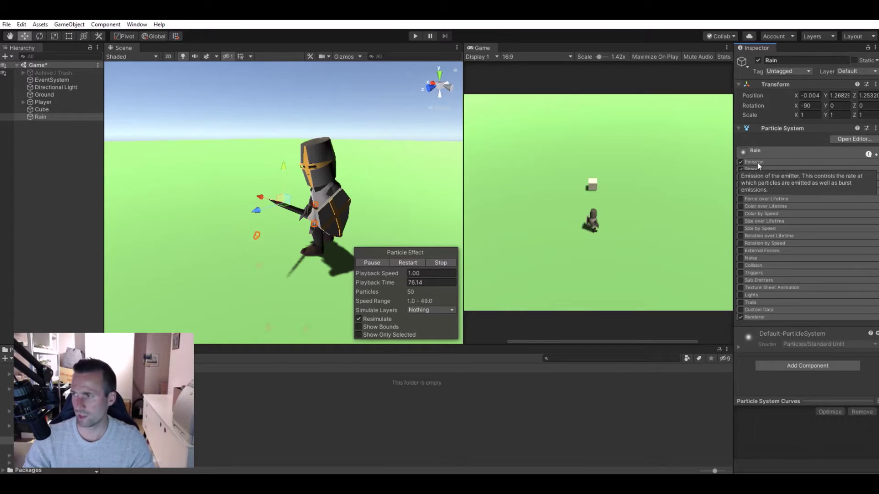
click(758, 163)
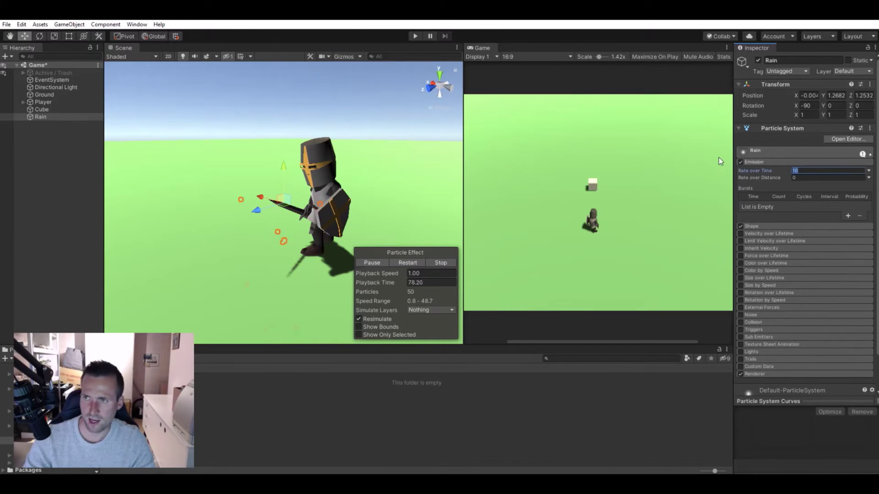
text(140)
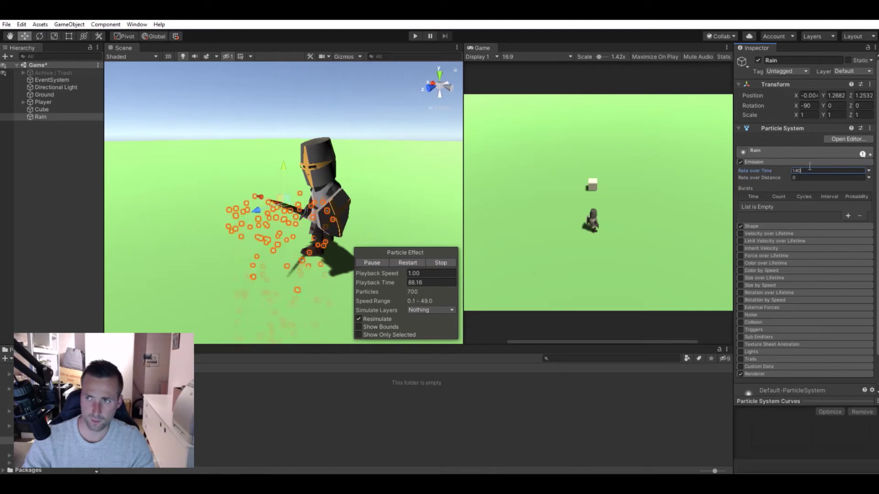
text(500)
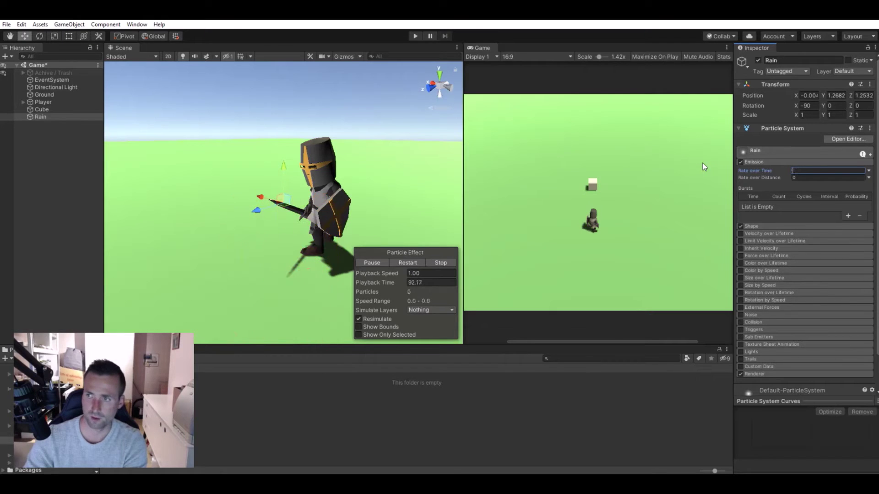
key(BackSpace)
key(BackSpace)
text(140)
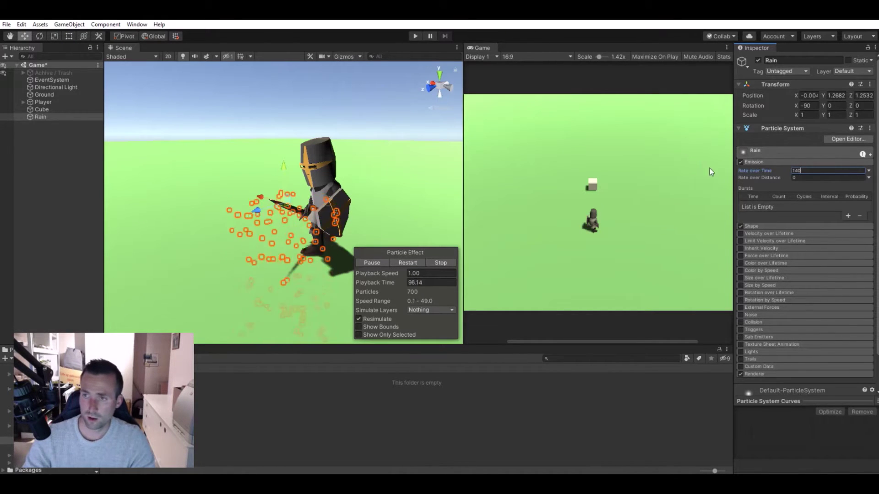
click(761, 162)
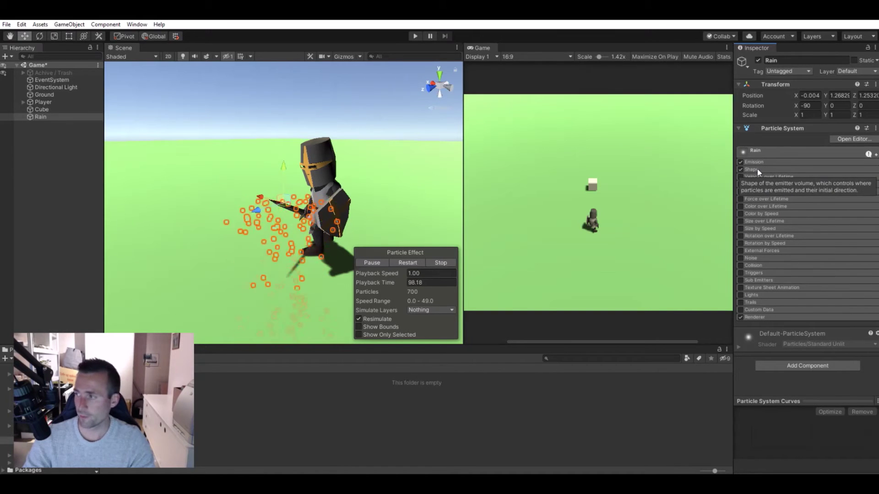
- Change the Rain particle system's emitter shape to Circle and set its radius to 30
click(760, 169)
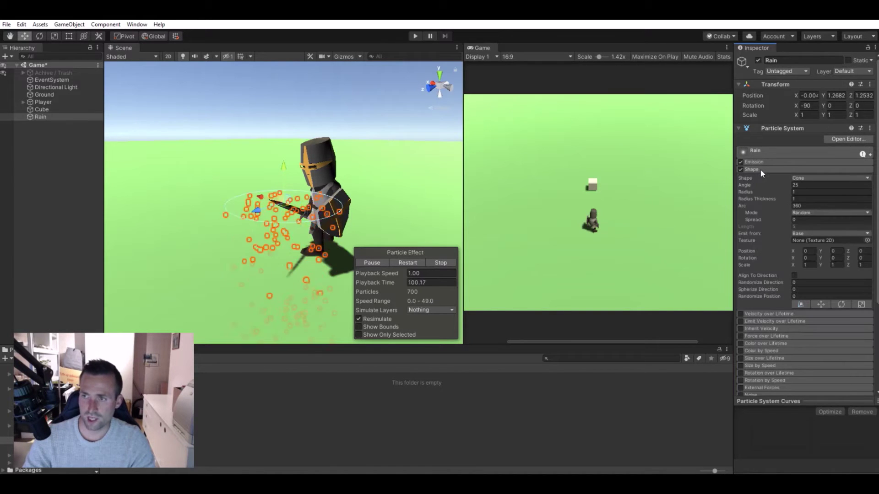
click(821, 178)
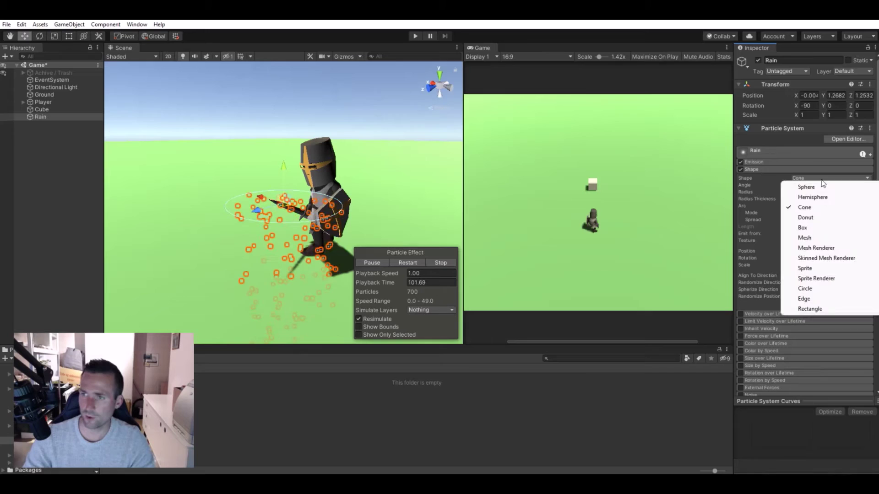
click(813, 293)
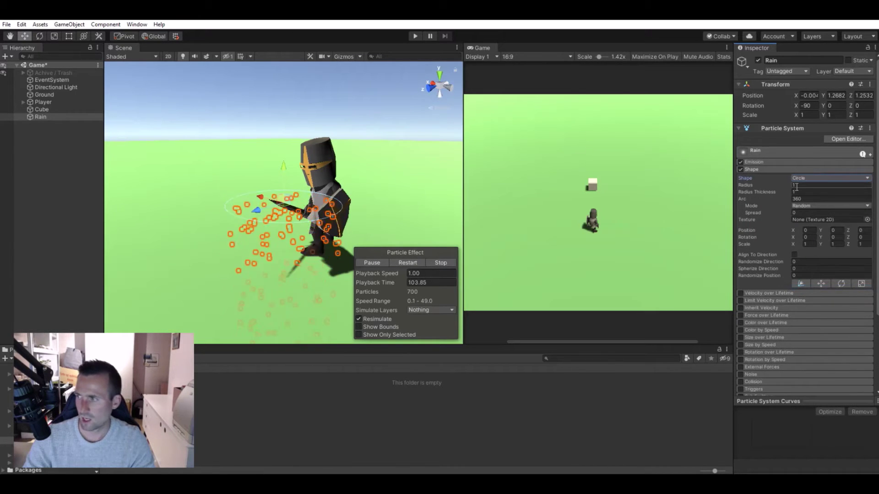
click(803, 185)
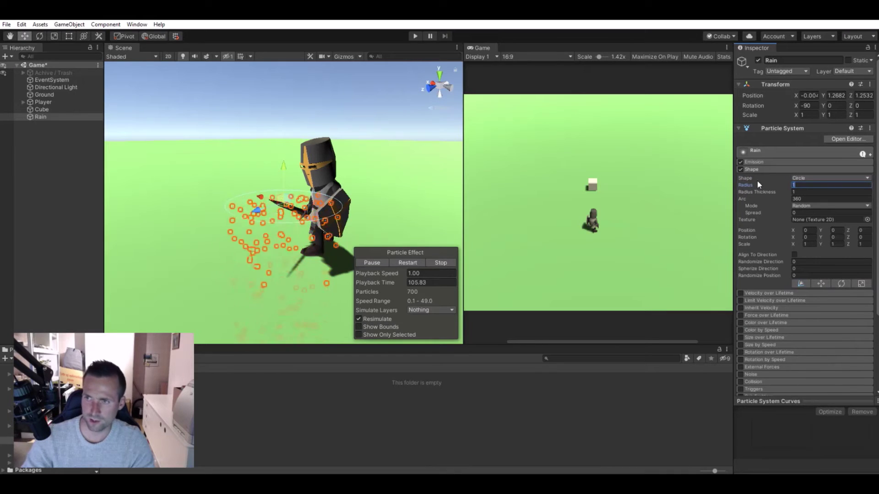
text(30)
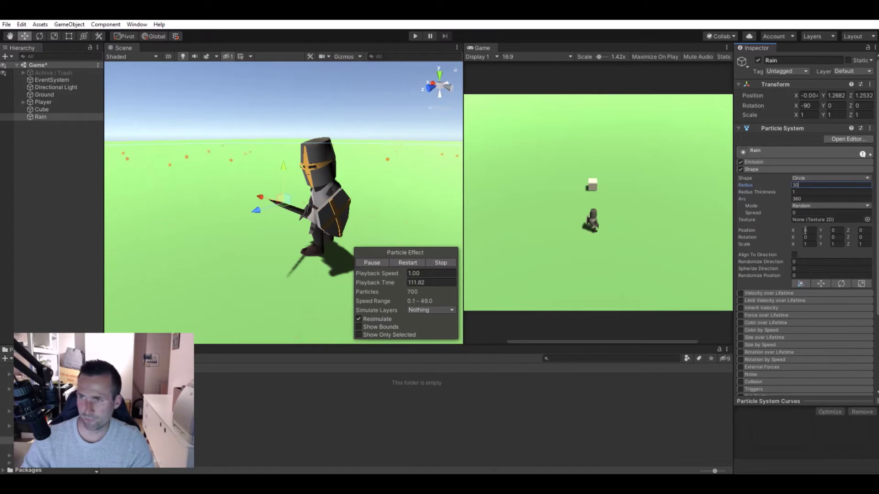
click(763, 169)
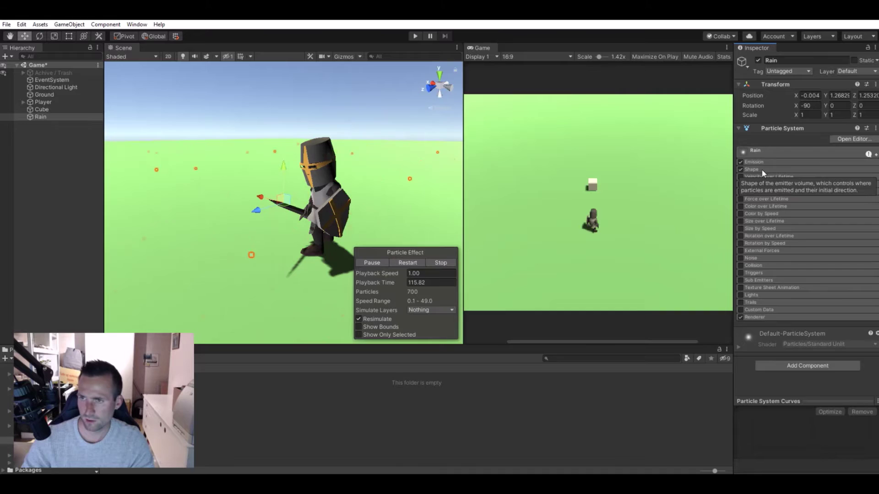
- Raise the Rain particle system above the player to a Y position of about 8.55
scroll(311, 162, down, 5)
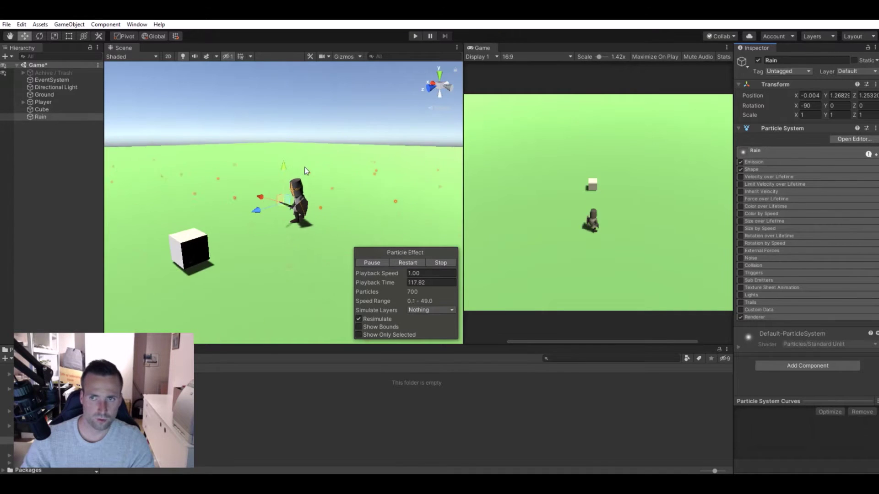
alt+drag(306, 171, 295, 132)
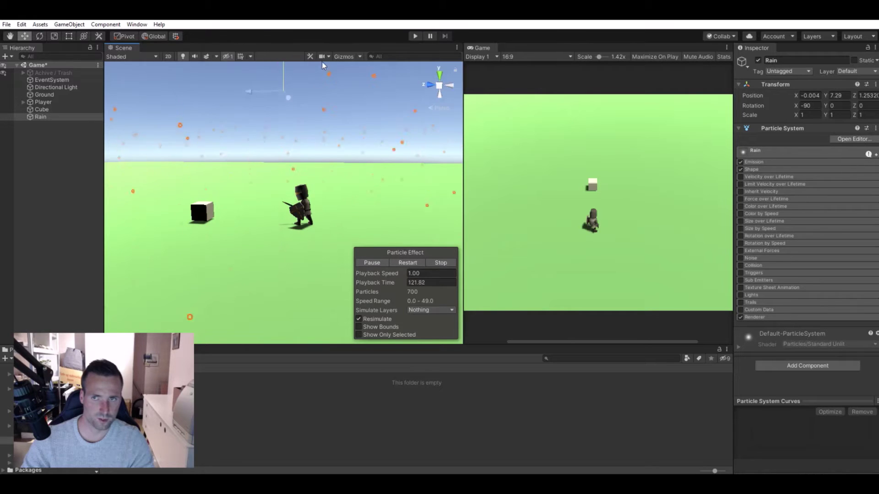
drag(322, 62, 330, 53)
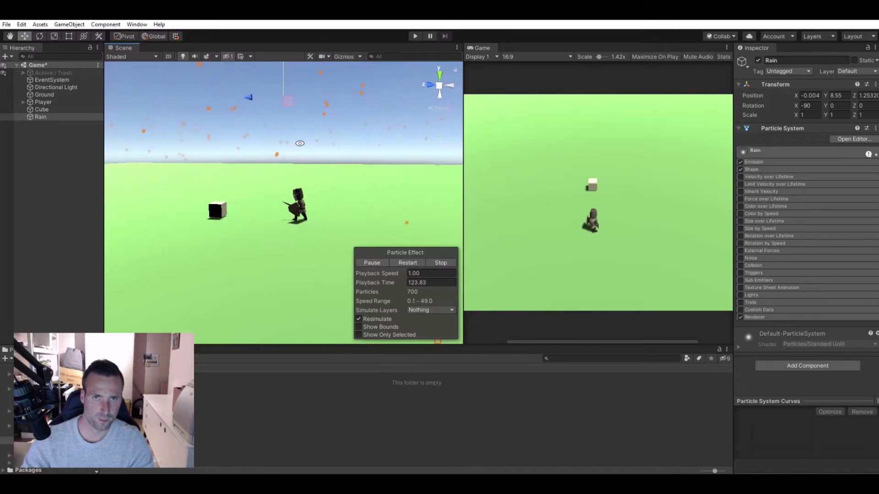
alt+drag(316, 179, 234, 192)
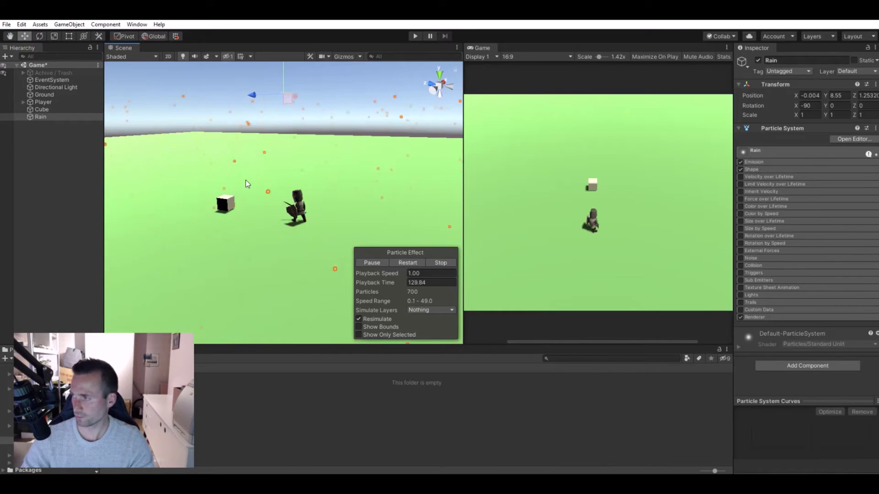
- Enable collision on the Rain particle system with type World and a lifetime loss of 1
click(740, 265)
click(758, 263)
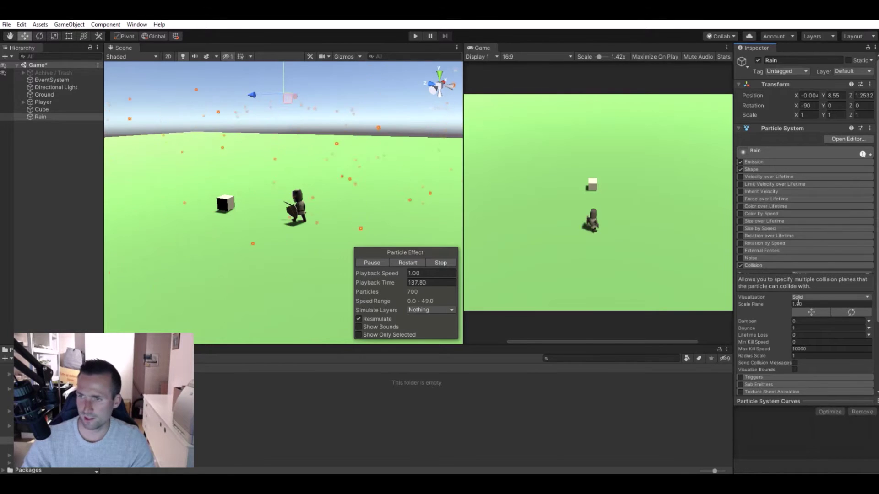
click(829, 274)
click(808, 288)
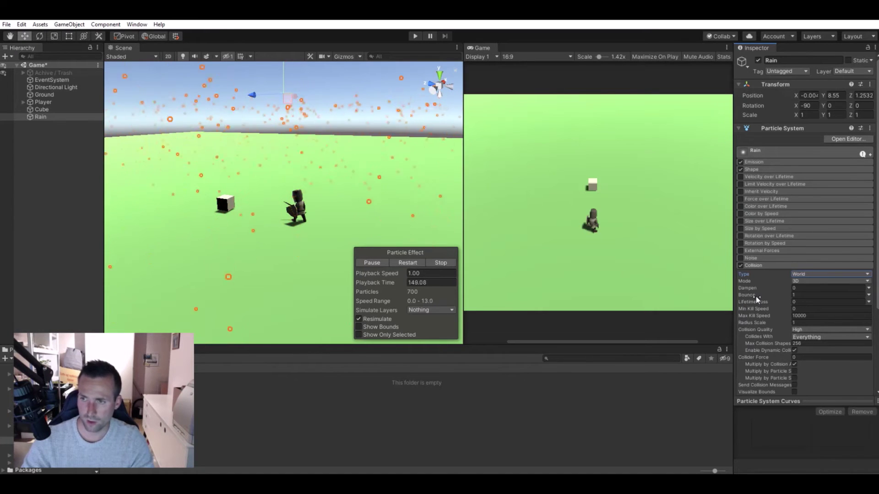
click(811, 303)
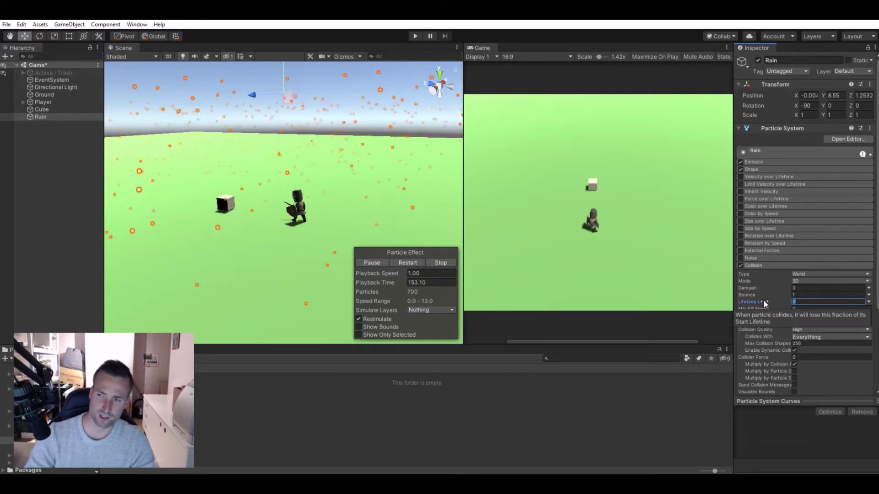
text(1)
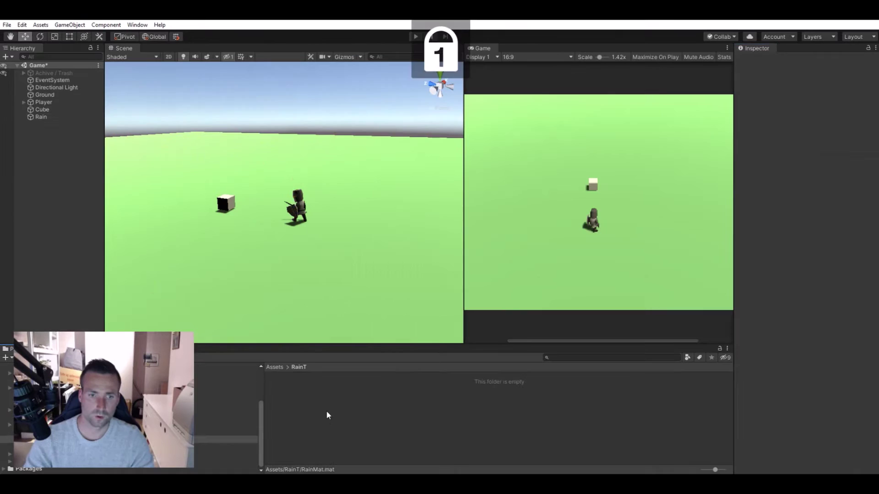
- Create a new material named Mat_Rain in the RainT folder
right_click(366, 405)
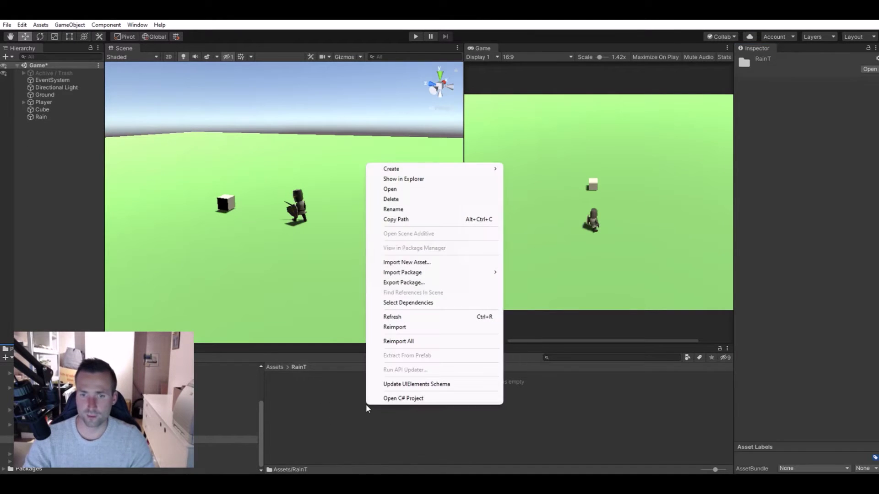
mouse_move(412, 169)
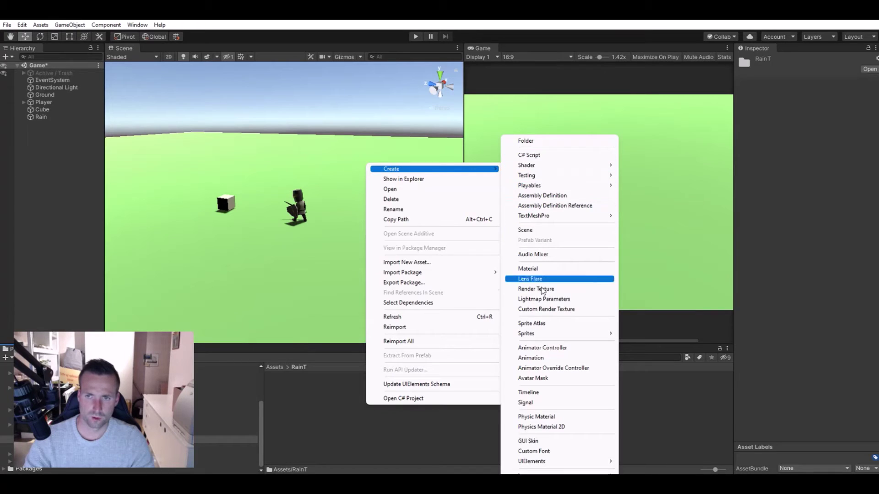
click(527, 268)
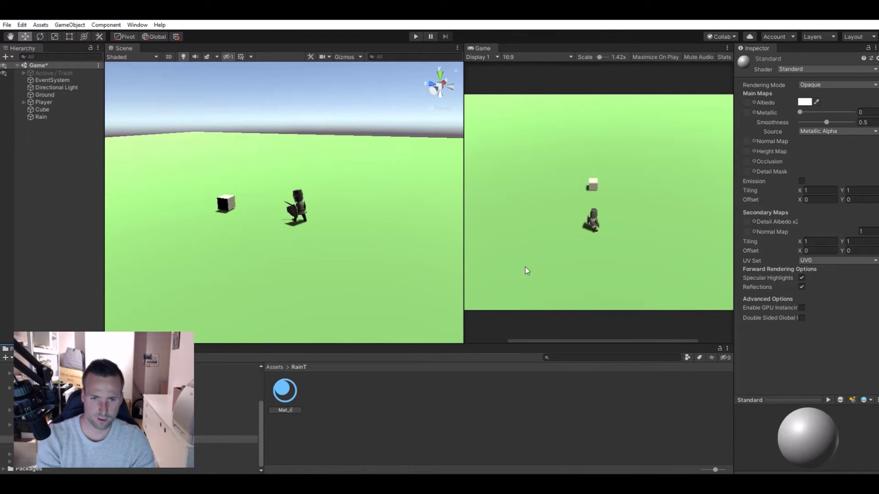
key(Return)
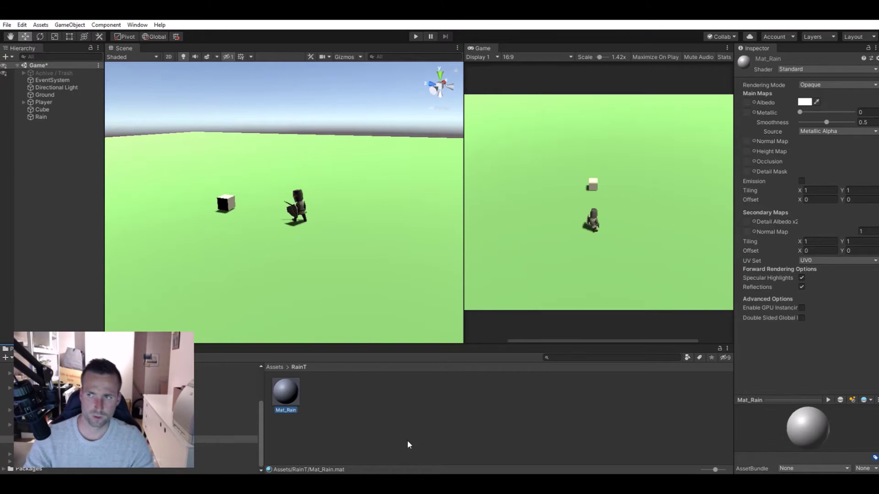
- Change the Mat_Rain material's shader to UI/Unlit/Transparent
click(796, 69)
click(775, 122)
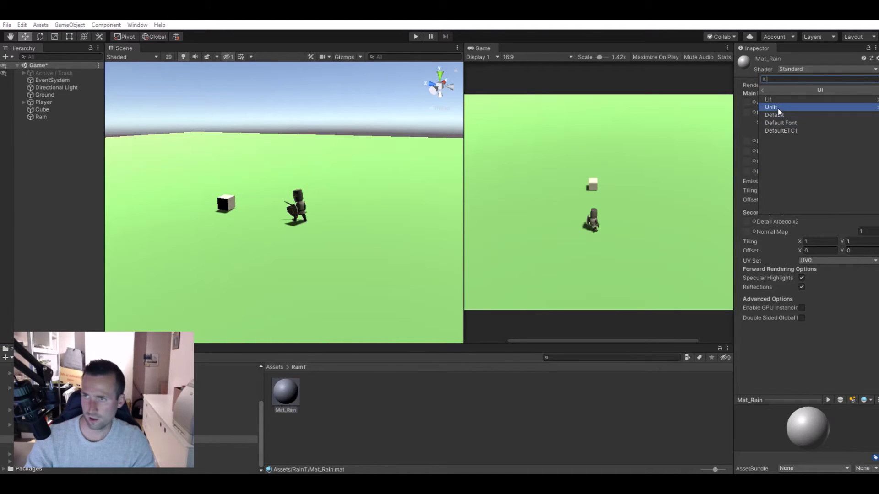
click(778, 108)
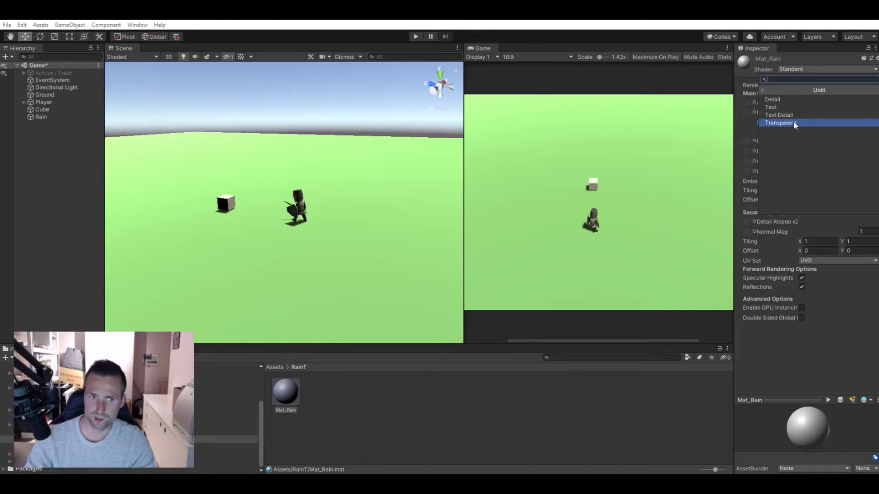
click(794, 123)
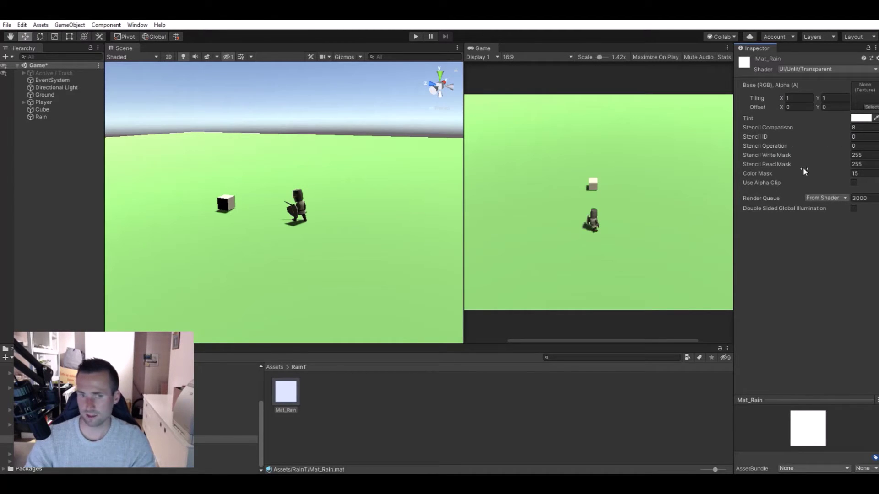
- Make the Mat_Rain material's white tint semi-transparent with an alpha of about 159
click(861, 118)
drag(846, 418, 821, 420)
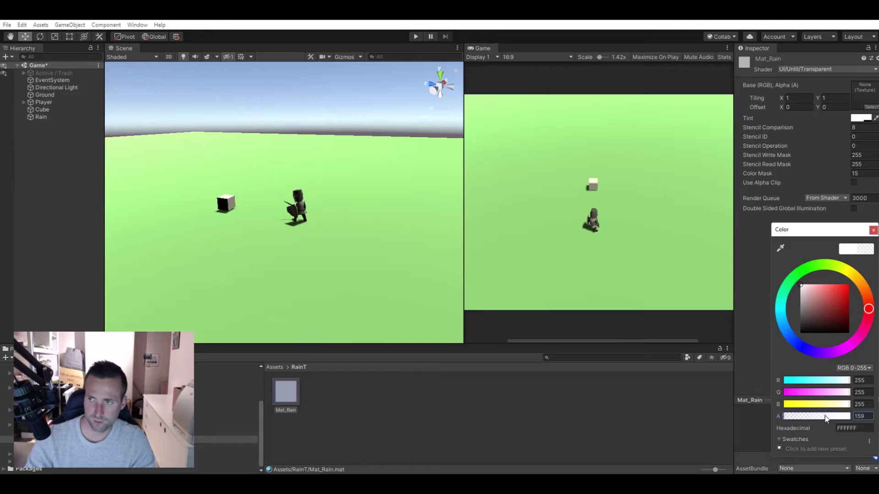
click(873, 230)
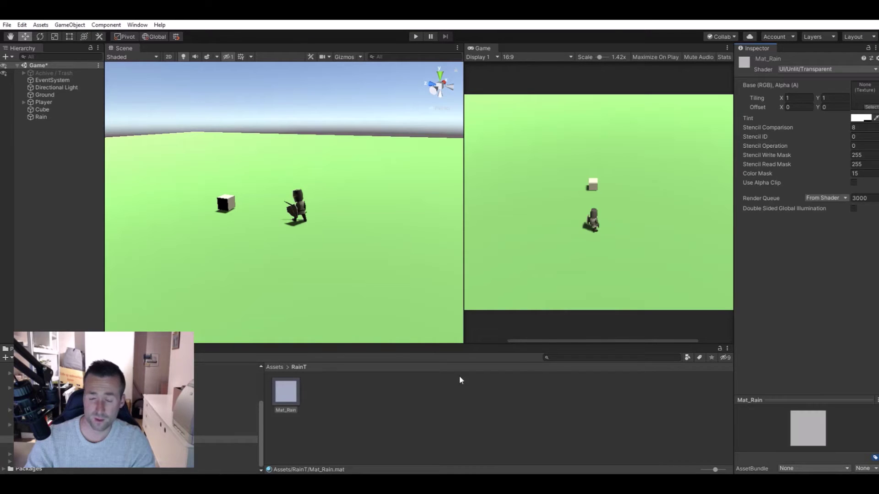
- Assign Mat_Rain as the material in the Rain particle system's Renderer module
click(41, 116)
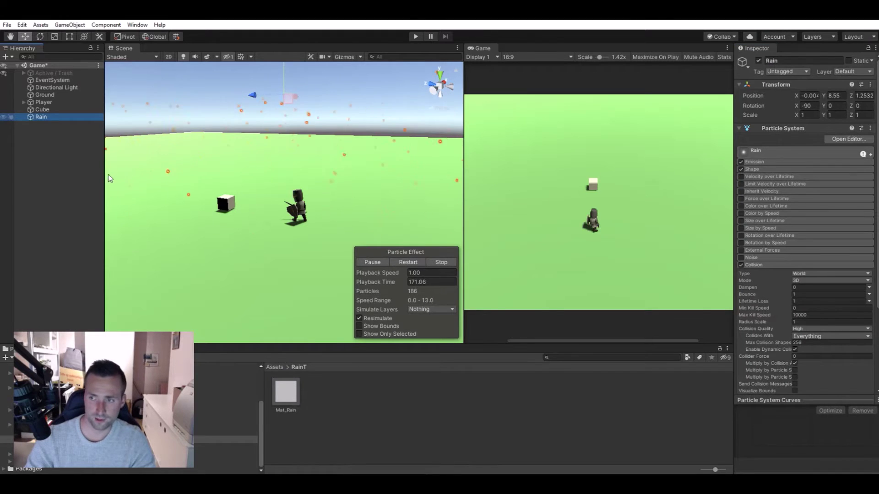
scroll(779, 264, down, 3)
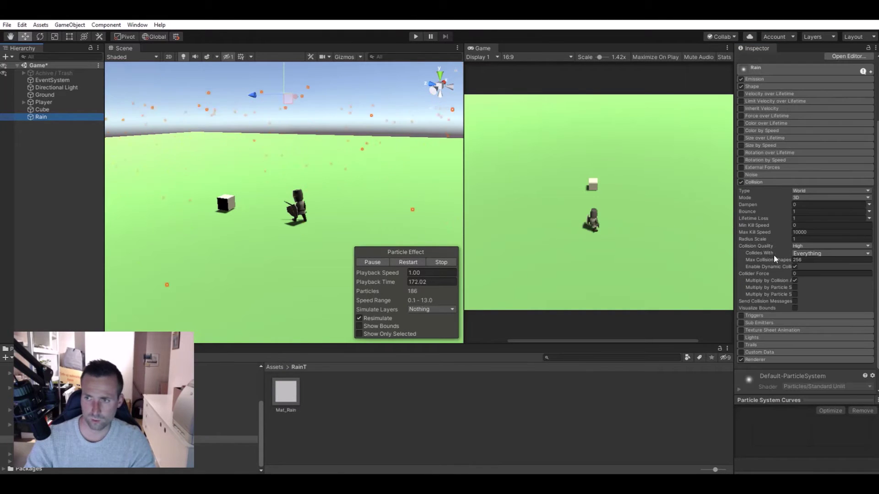
click(757, 360)
scroll(774, 336, down, 3)
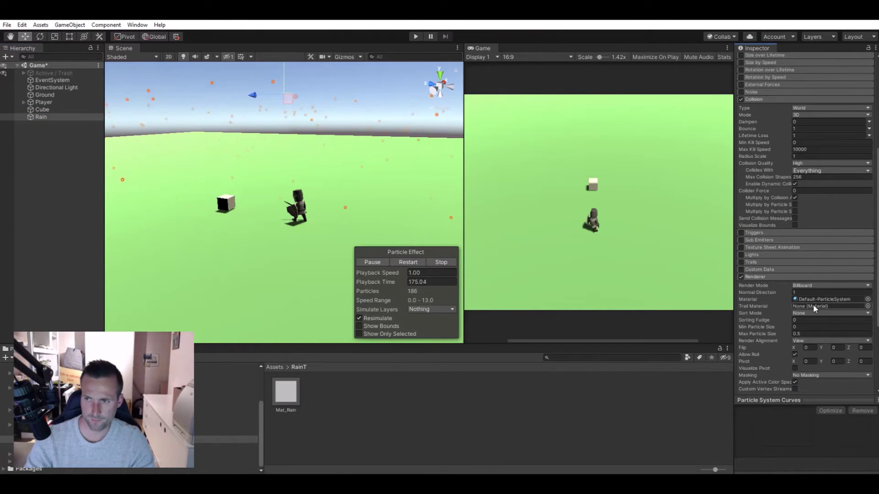
drag(284, 392, 813, 299)
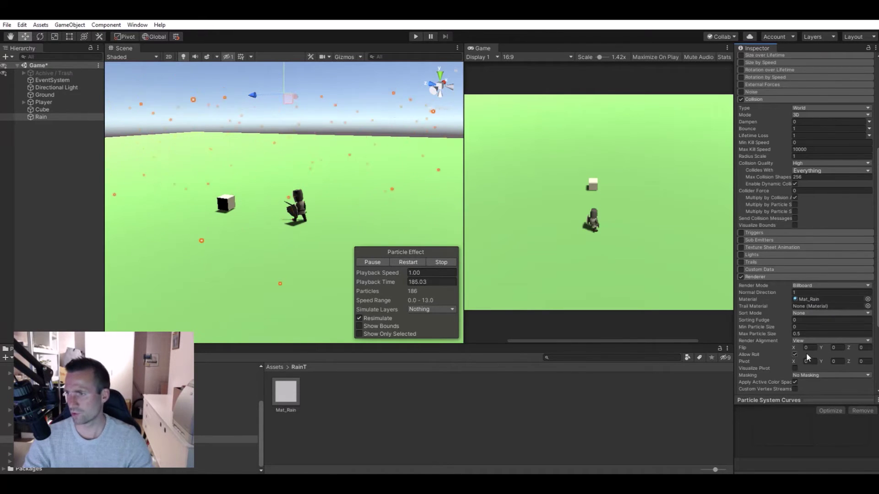
click(767, 276)
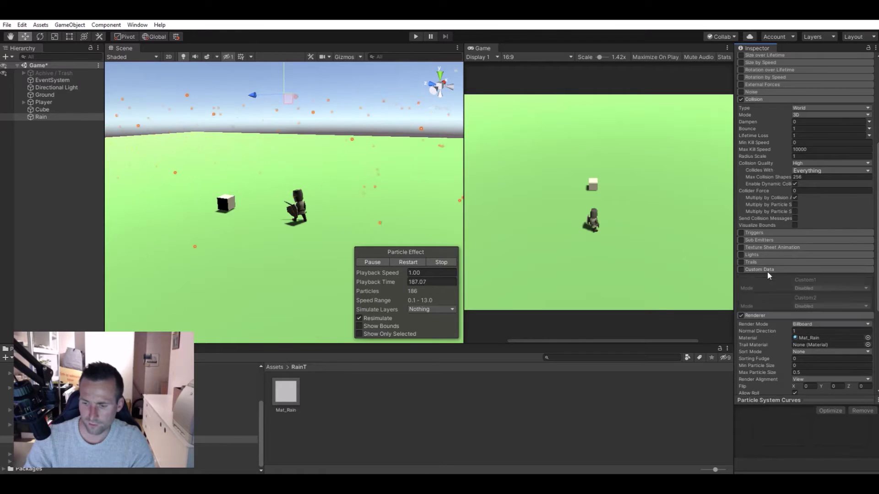
click(682, 416)
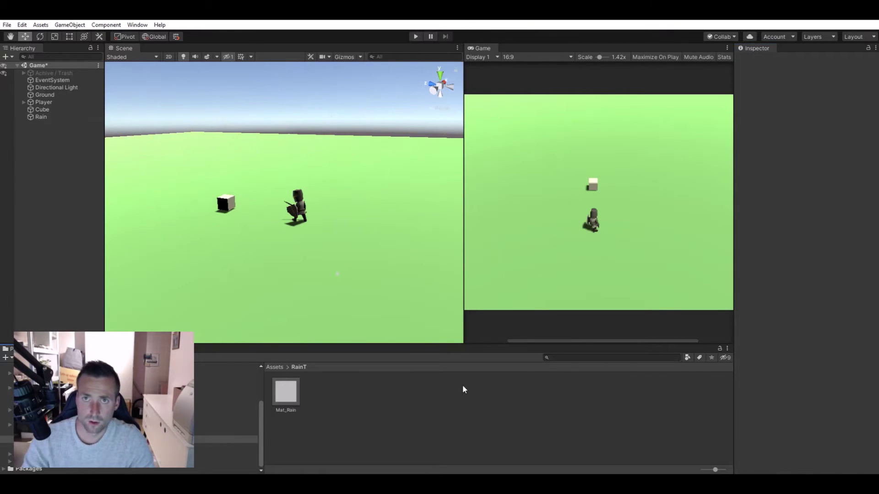
- Set the Rain particle system's render mode to Stretched Billboard
click(281, 391)
click(35, 118)
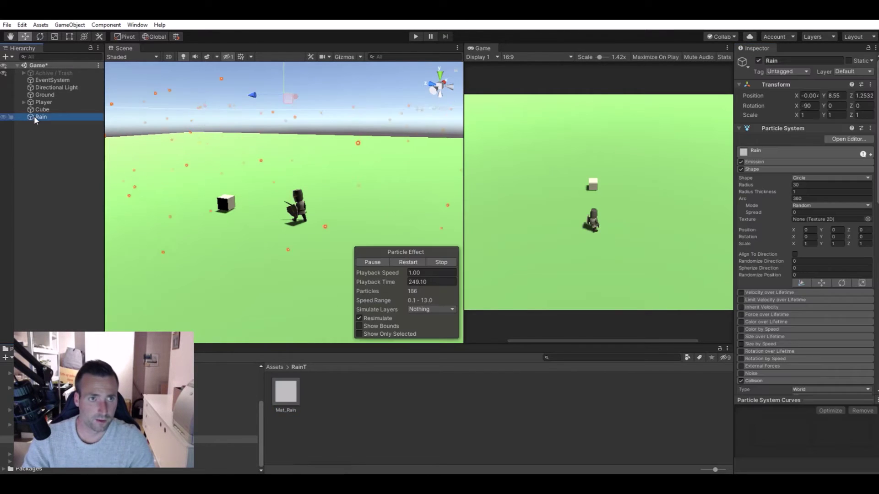
scroll(765, 369, down, 5)
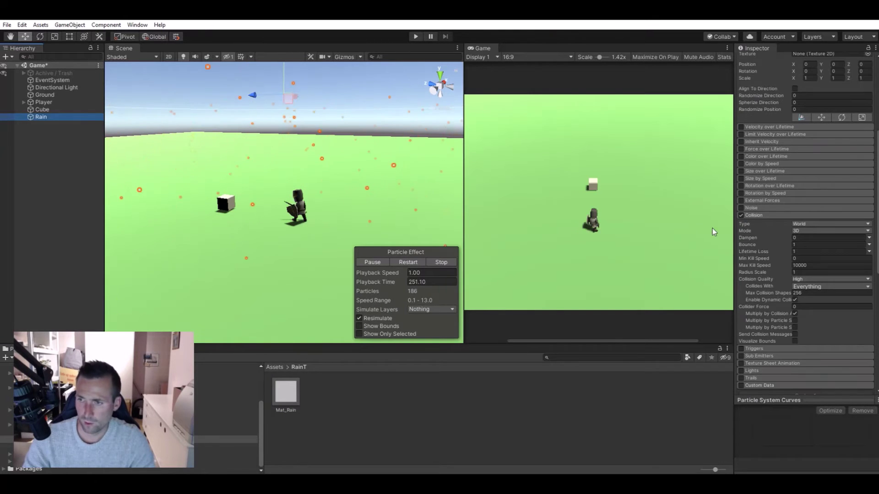
click(773, 215)
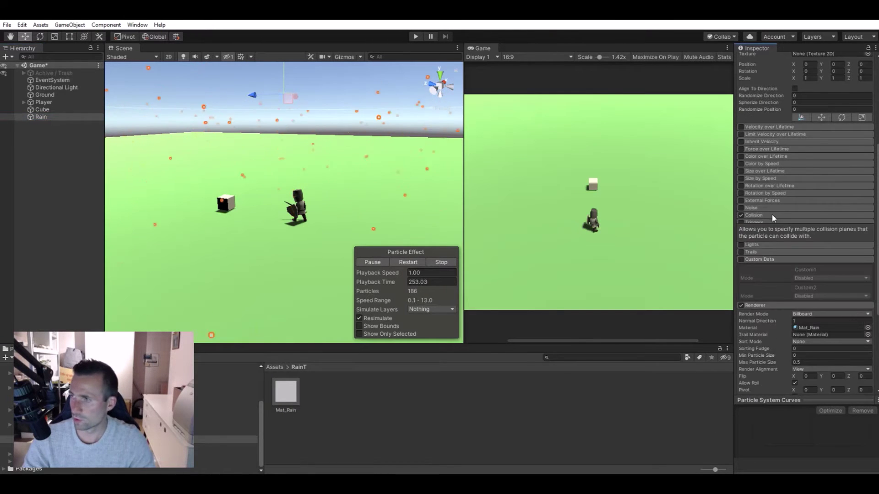
scroll(784, 257, down, 3)
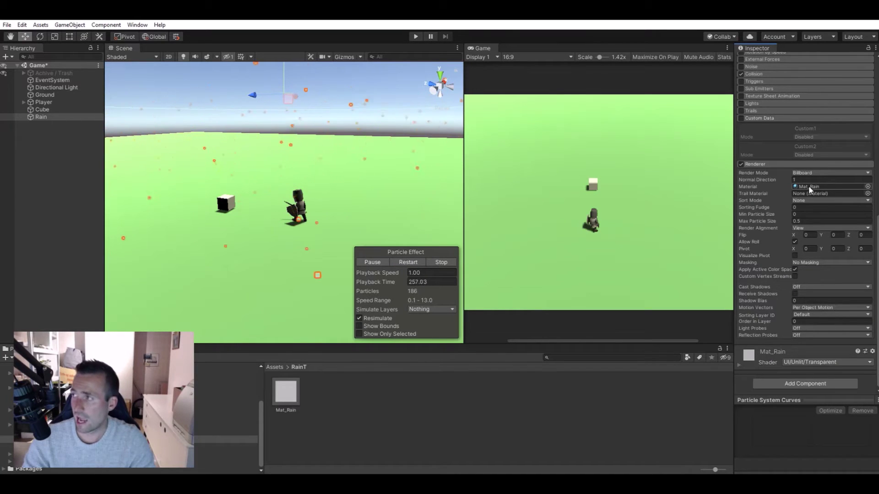
click(807, 172)
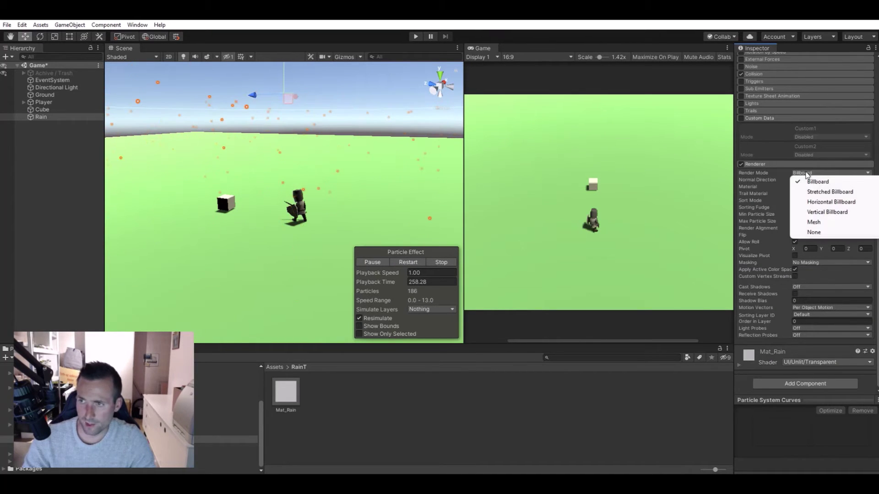
click(838, 192)
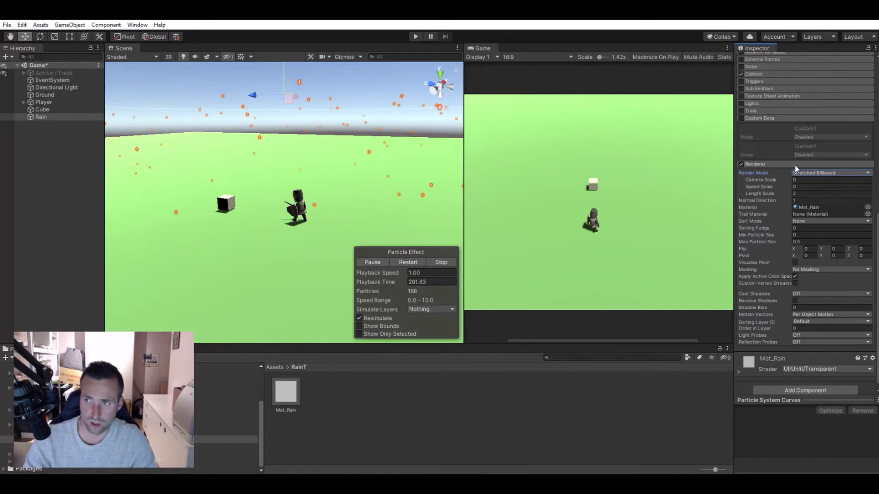
- Set the Rain particle system's renderer speed scale to 0.06
click(806, 186)
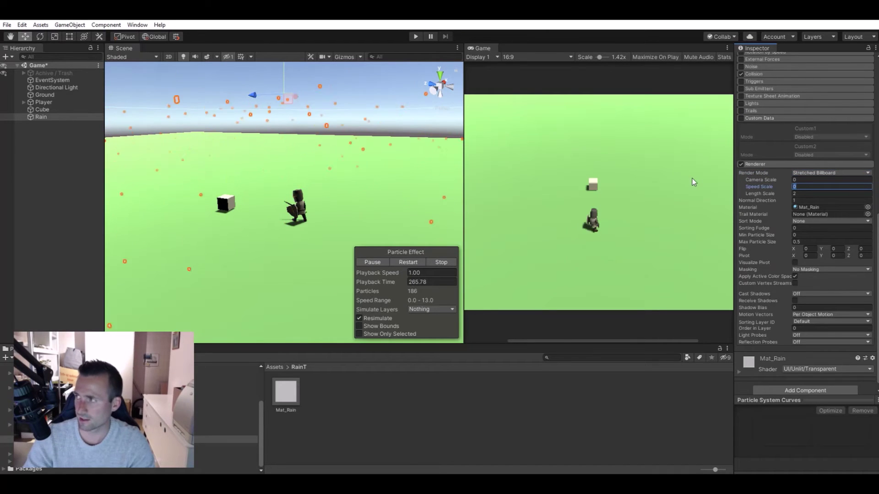
text(0.06)
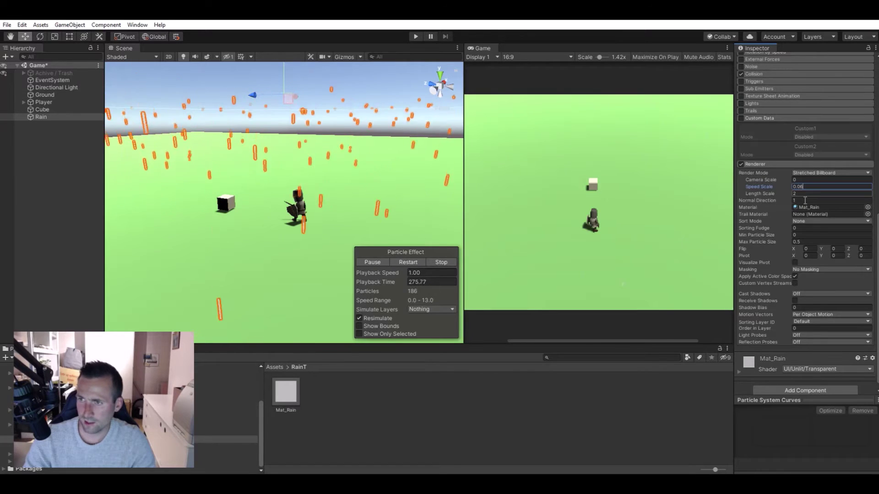
click(781, 201)
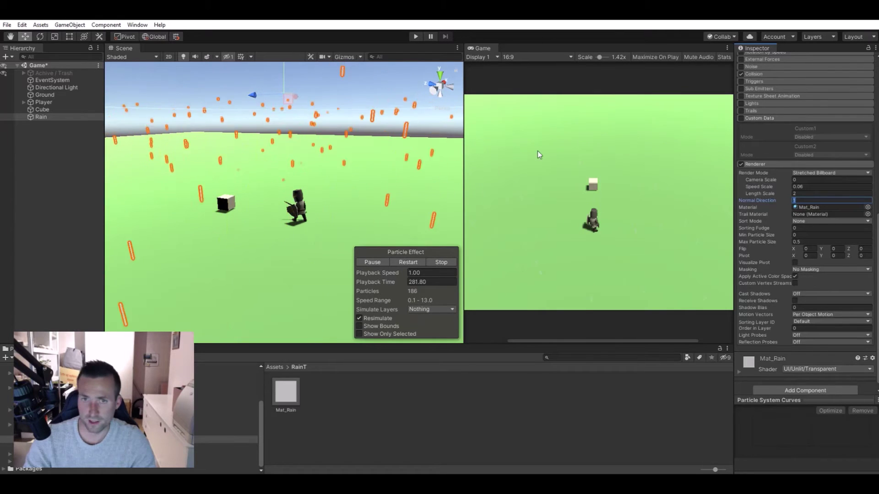
- Widen the Game view by narrowing the Scene view, keeping the Rain object selected
scroll(595, 166, down, 1)
scroll(613, 164, up, 1)
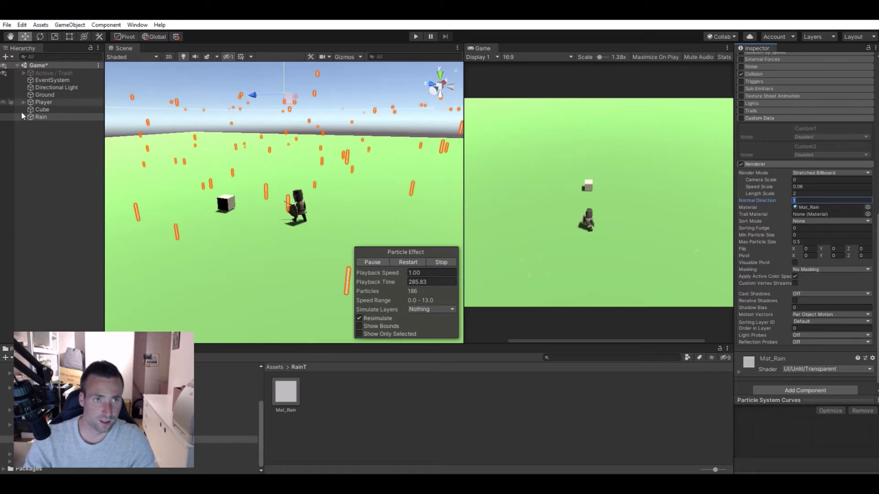
click(51, 117)
scroll(616, 199, down, 2)
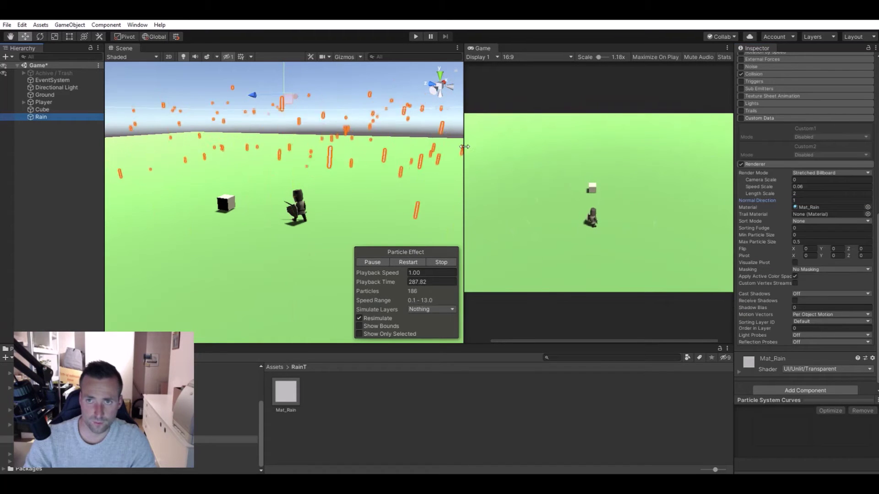
drag(463, 144, 315, 142)
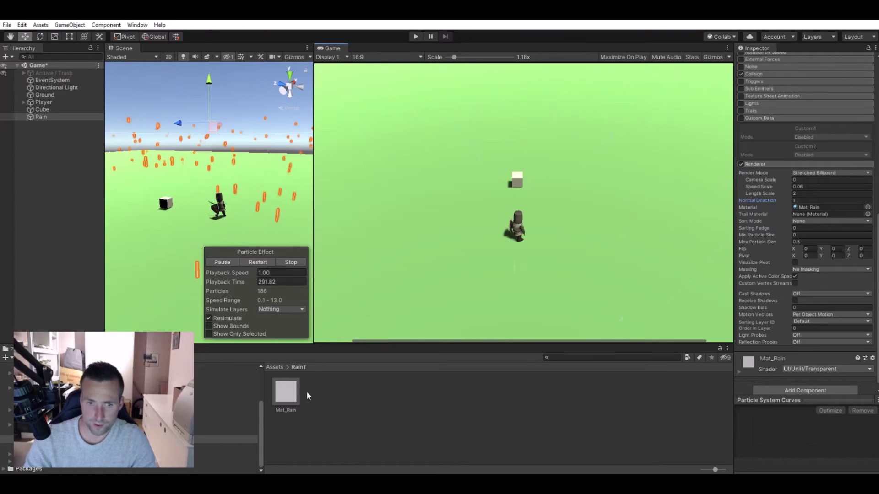
- Darken the Mat_Rain material's tint from white to a light grey
click(284, 391)
click(860, 119)
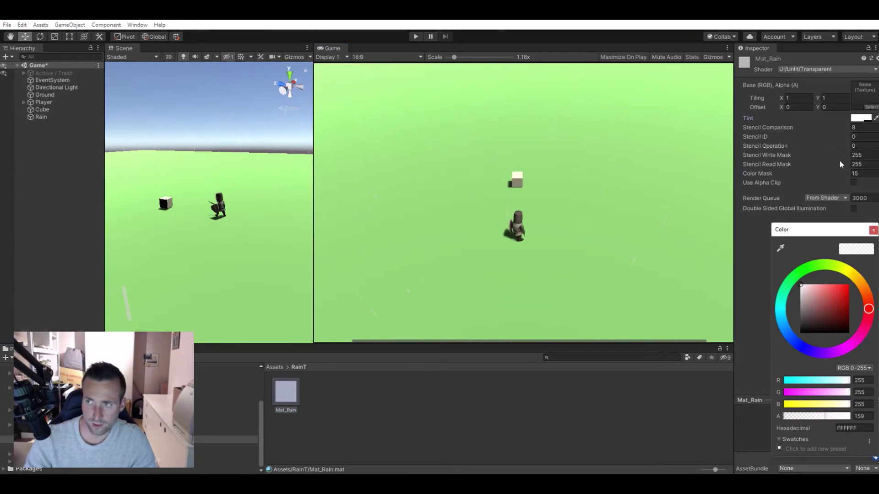
drag(802, 300, 797, 296)
click(477, 114)
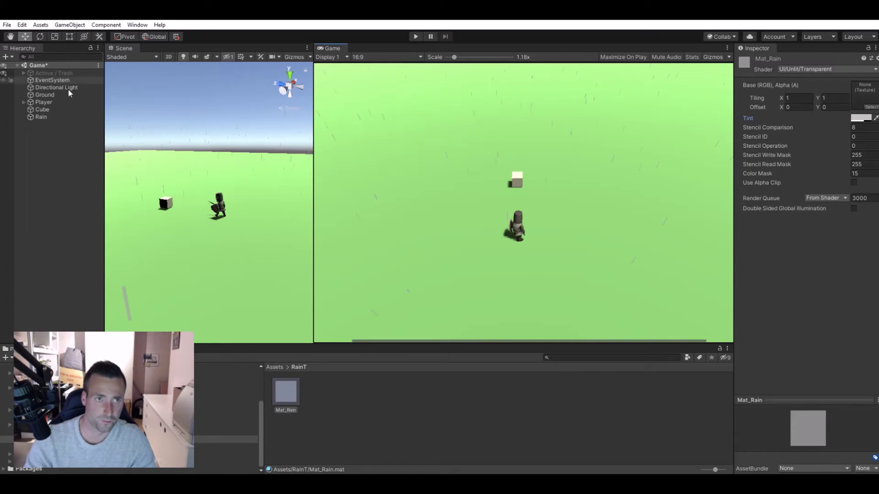
click(46, 118)
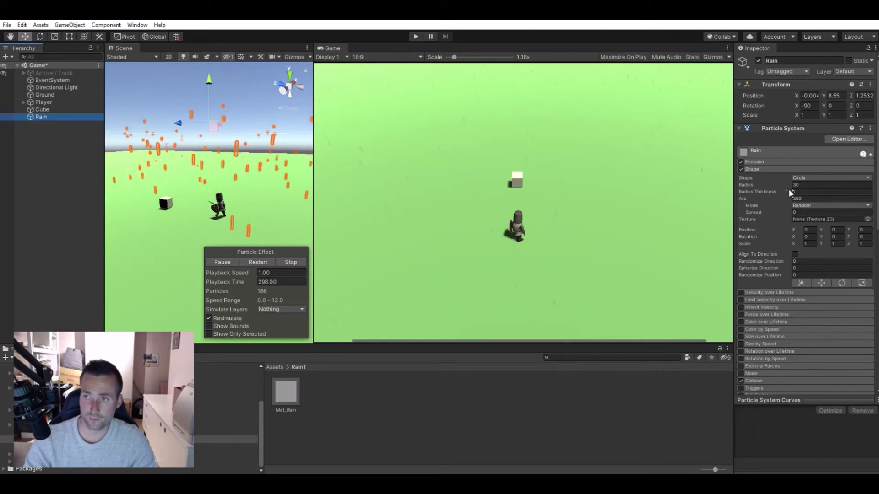
click(774, 169)
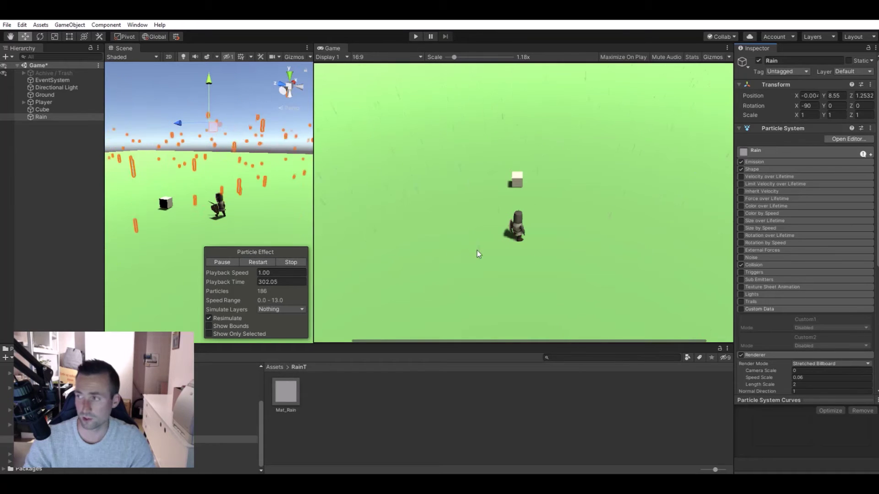
click(555, 406)
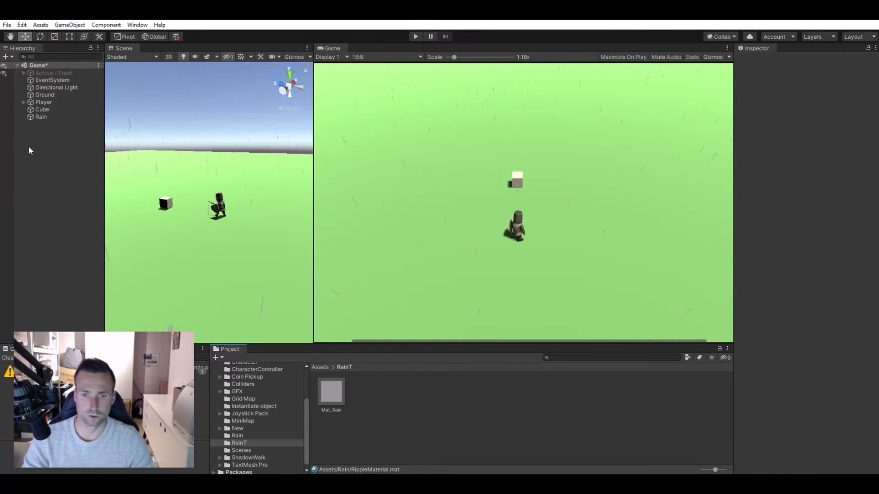
click(37, 117)
click(49, 157)
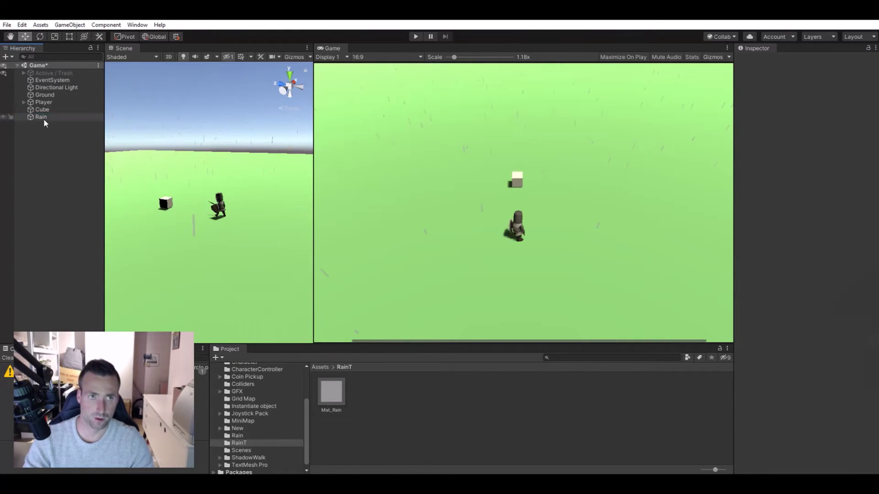
click(43, 117)
click(40, 139)
click(40, 118)
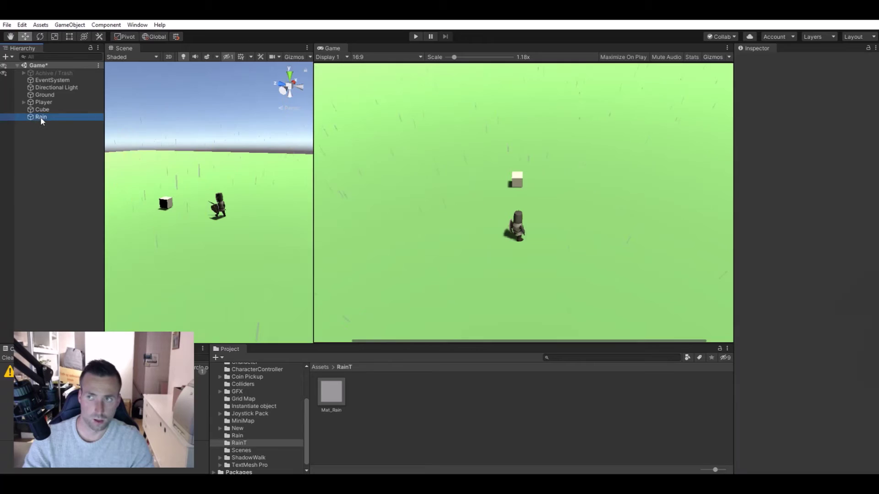
click(28, 136)
- Create a new particle system at the root of the scene and name it RippleEffect
right_click(28, 135)
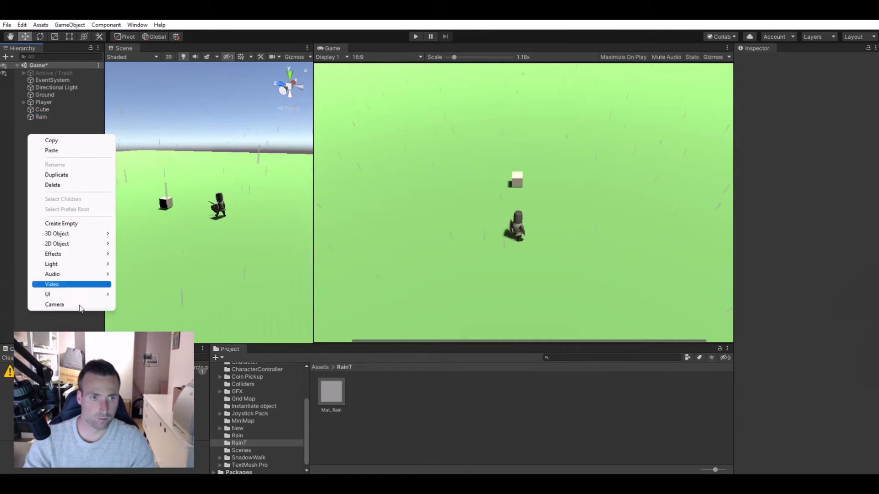
mouse_move(66, 257)
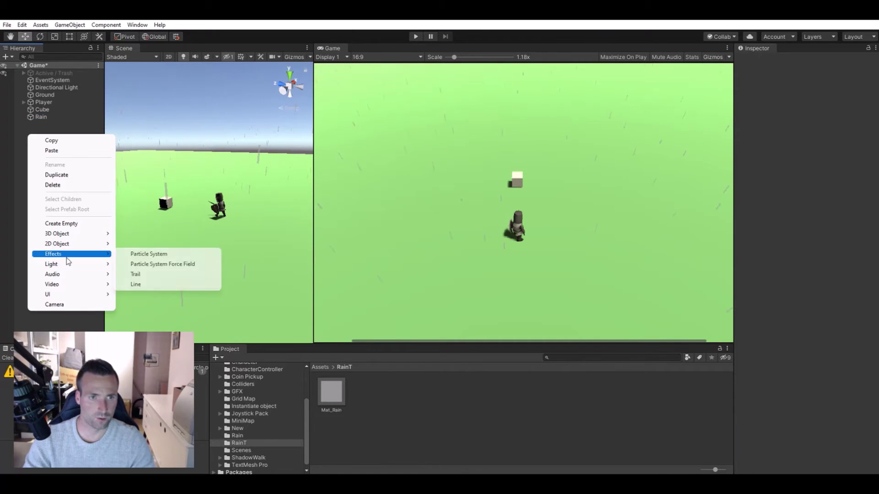
click(186, 255)
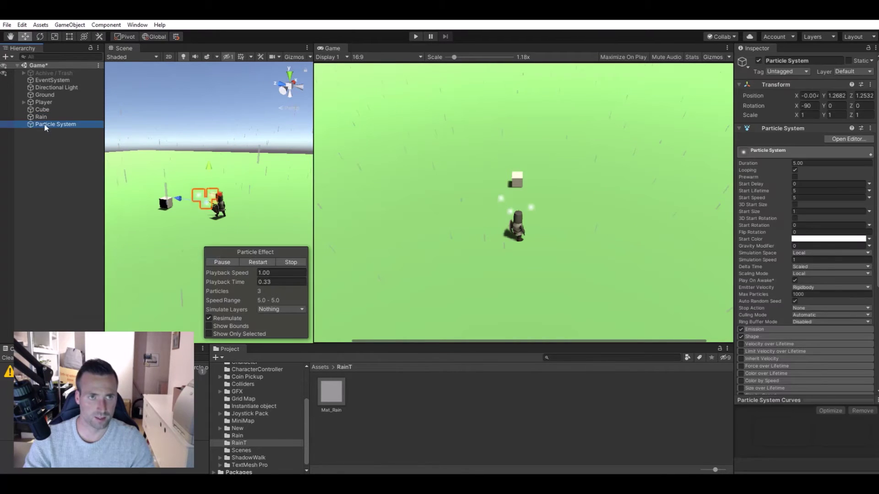
click(825, 61)
text(RippleEffect)
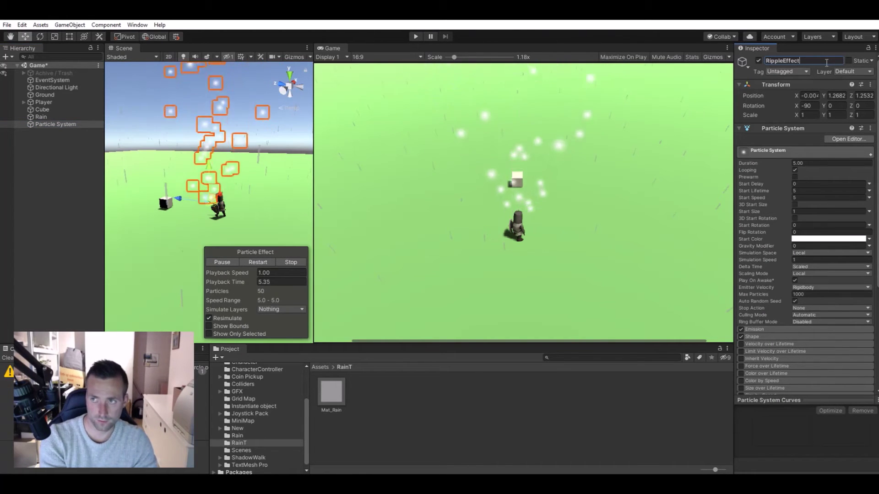
key(Return)
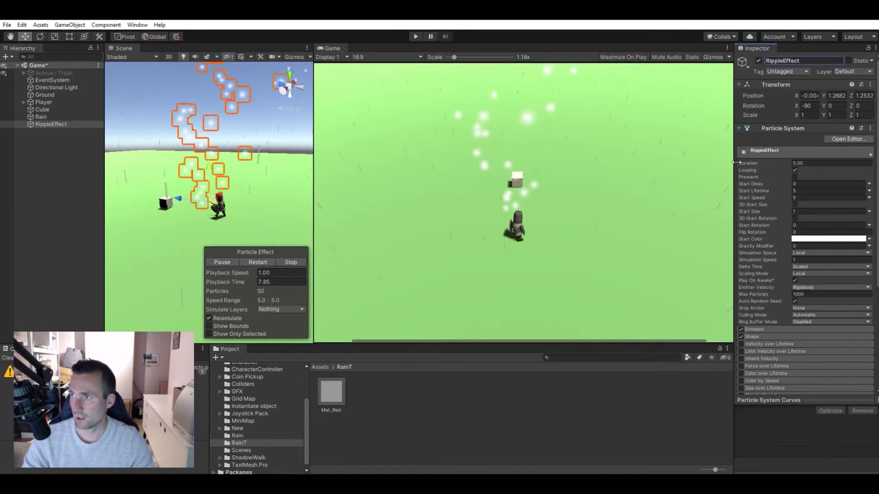
- Set the RippleEffect particle system's duration to 0.5
click(826, 162)
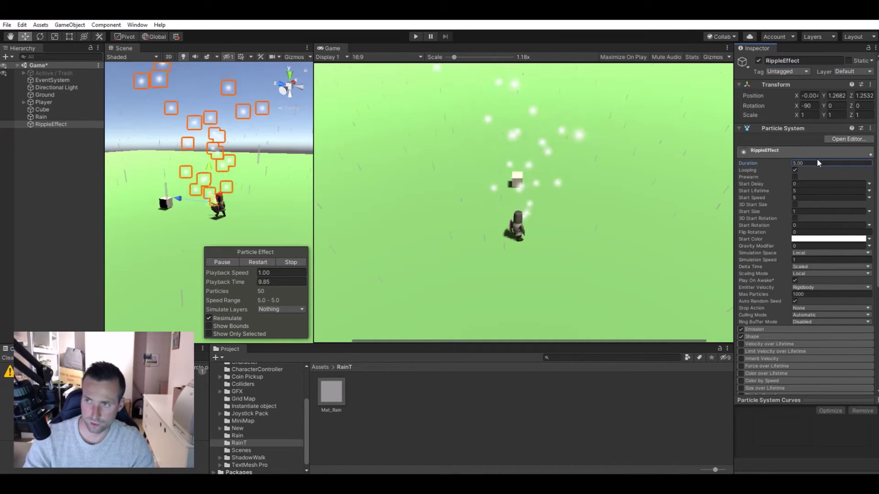
text(0)
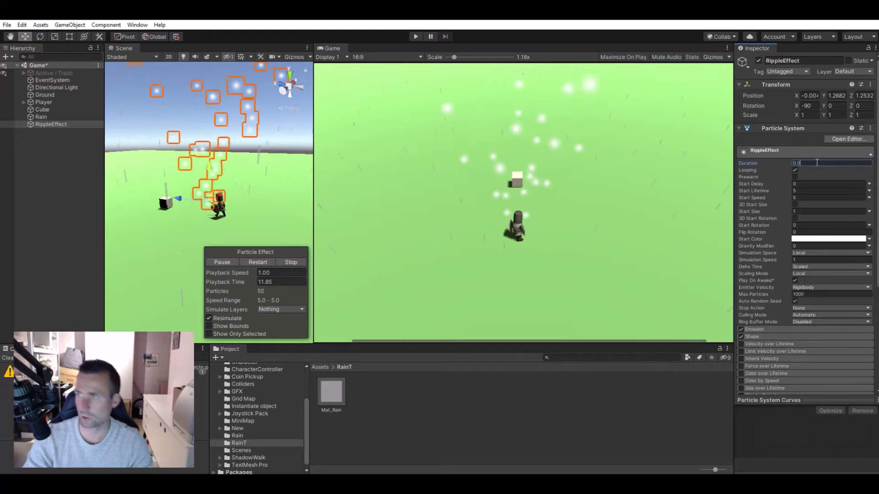
text(5)
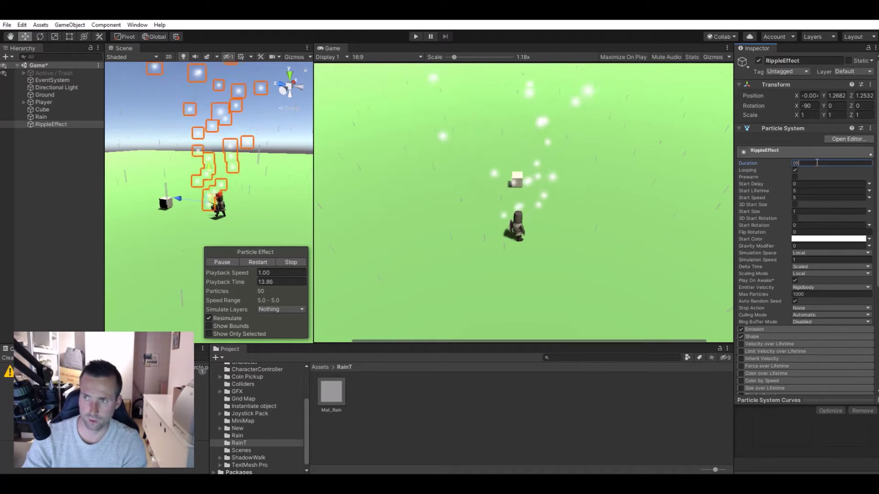
key(BackSpace)
text(.5)
key(Return)
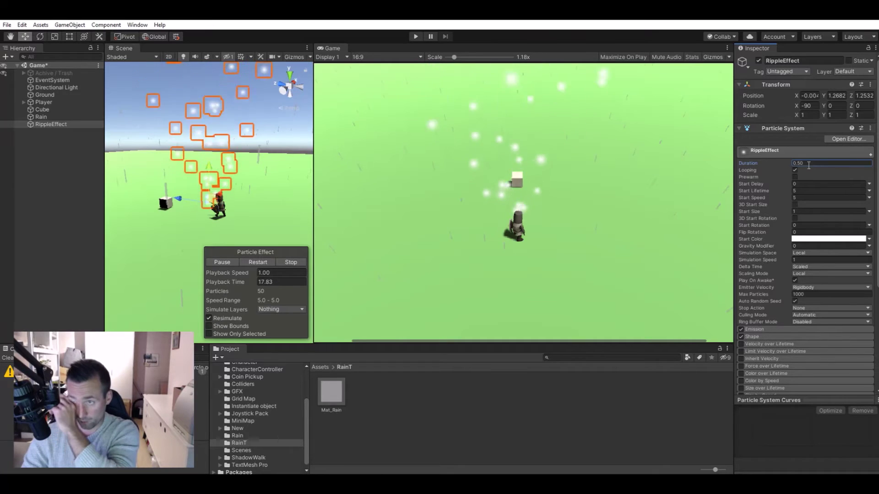
- Set RippleEffect's start lifetime to 0.5, start speed to 0 and start size to 1.5
click(798, 191)
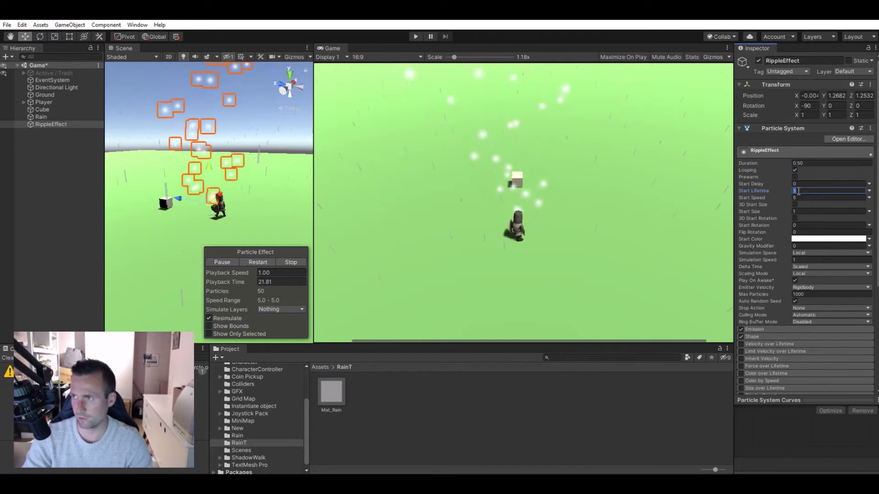
text(0.)
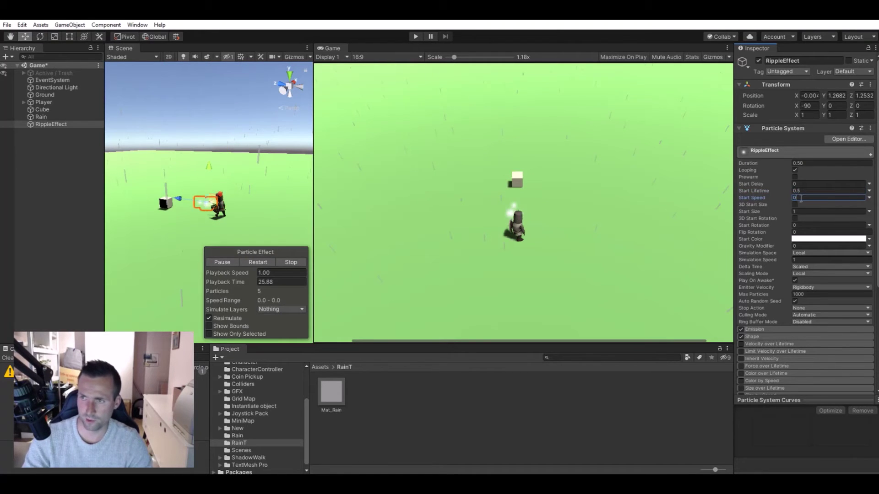
click(800, 212)
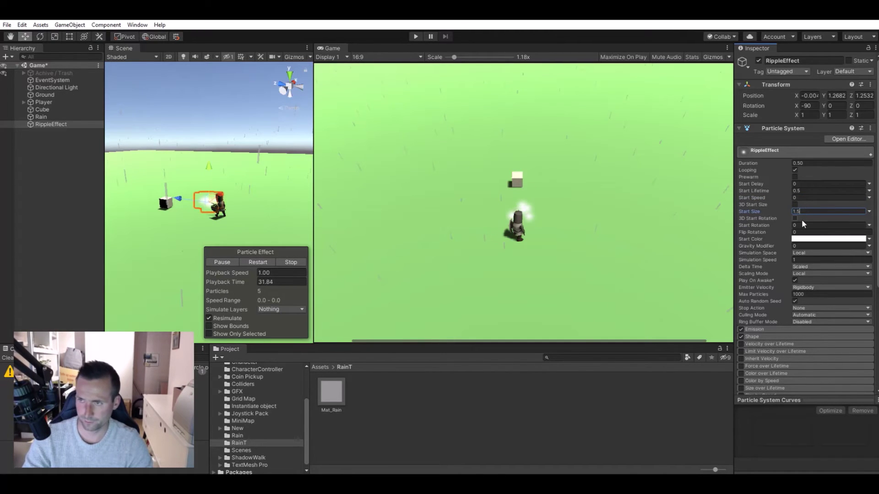
- Change RippleEffect's start color to grey and set its simulation space to World
click(814, 239)
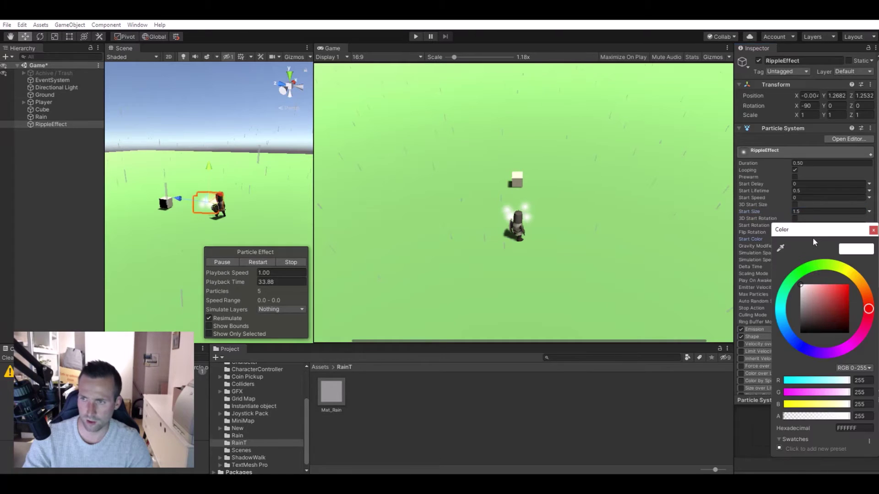
mouse_move(804, 309)
mouse_down()
mouse_move(798, 315)
mouse_move(781, 300)
mouse_move(773, 315)
mouse_move(773, 303)
mouse_up()
click(873, 230)
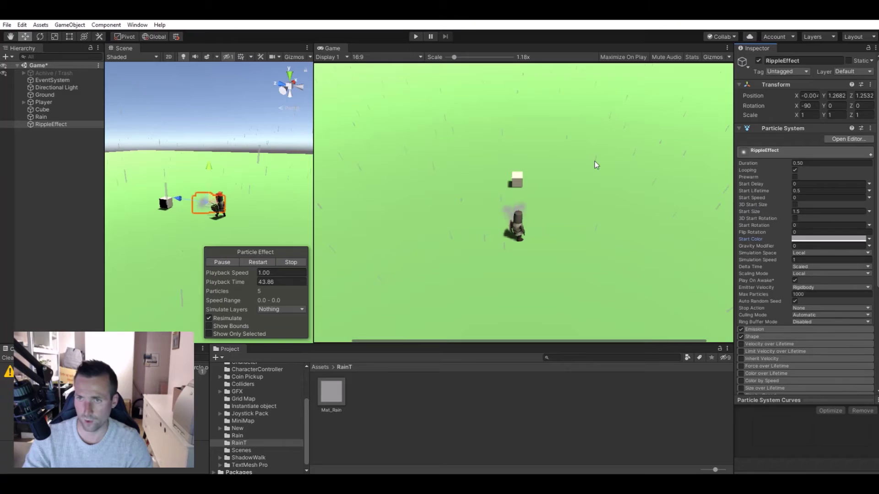
click(805, 253)
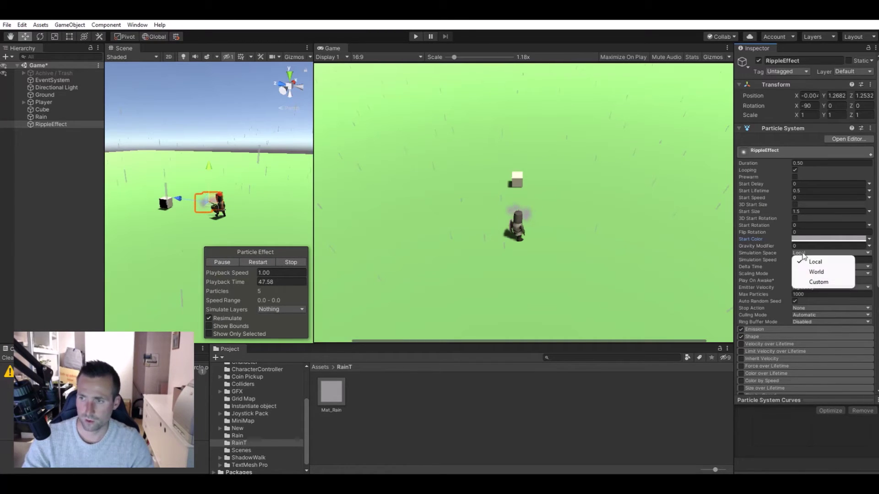
click(817, 272)
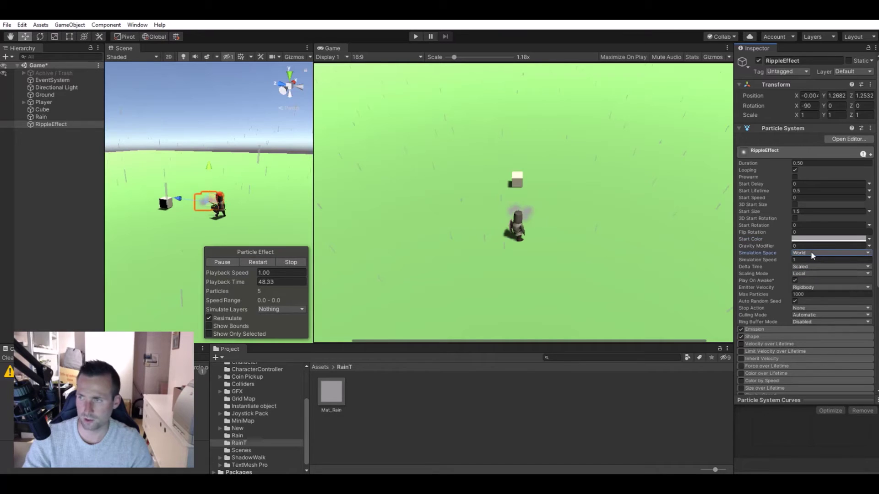
- Set RippleEffect's emission rate over time to 0 and add one burst with a count of 1
click(768, 149)
click(762, 161)
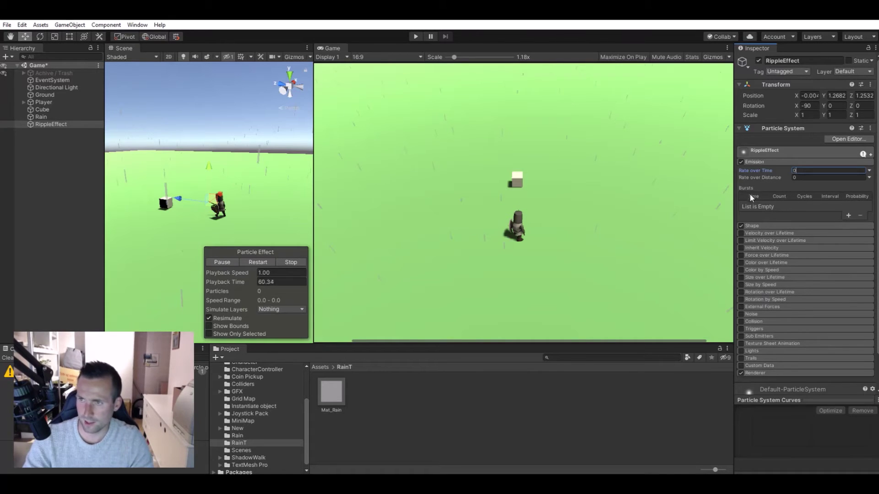
click(849, 215)
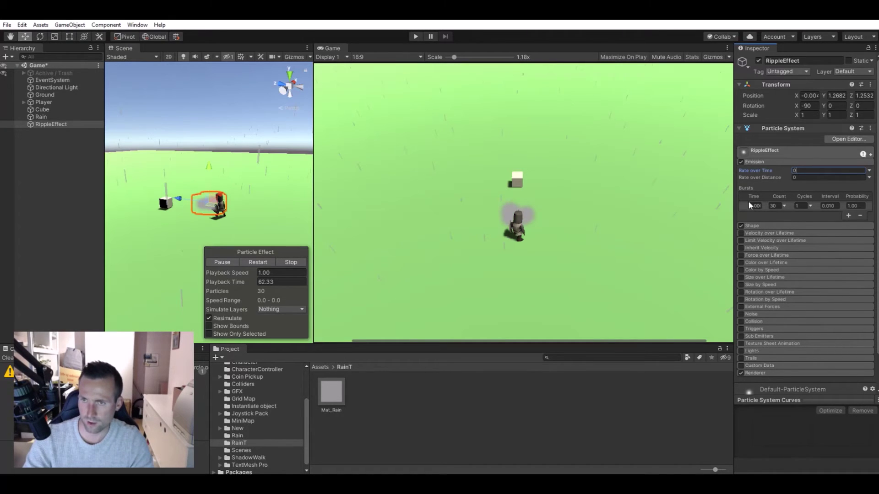
click(778, 206)
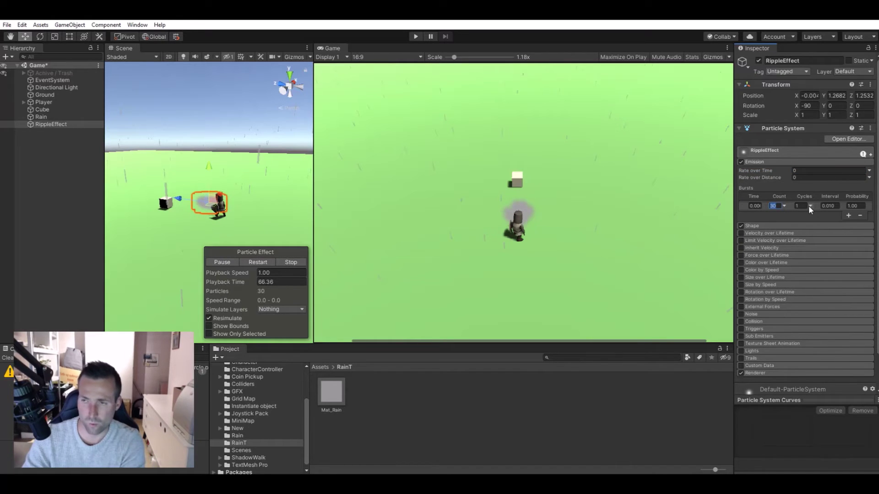
text(1)
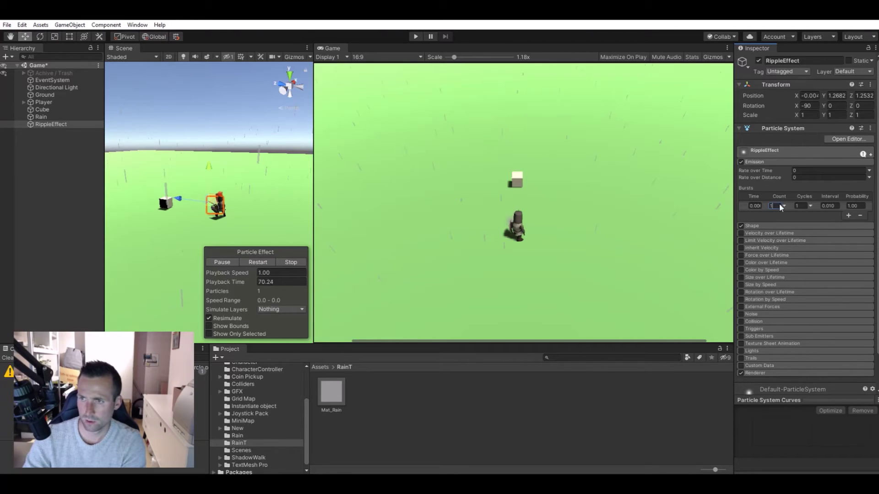
click(760, 163)
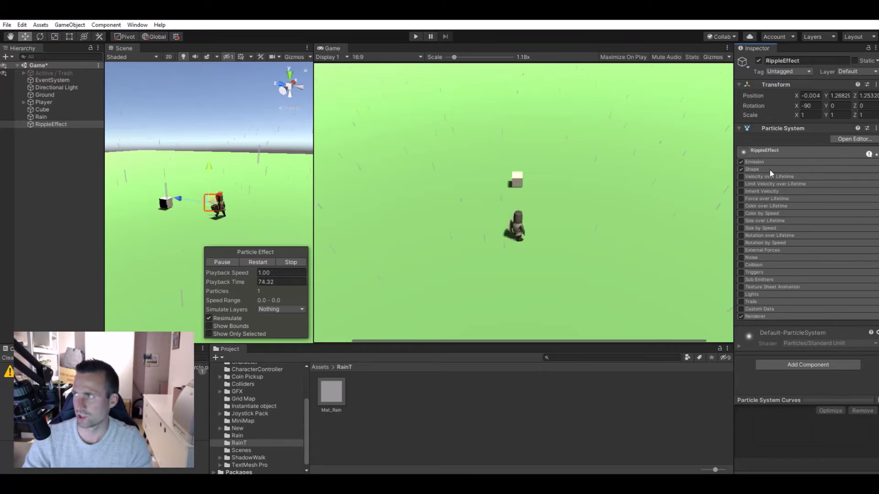
- Change RippleEffect's emission shape to Circle and set its radius to 0.01
click(770, 170)
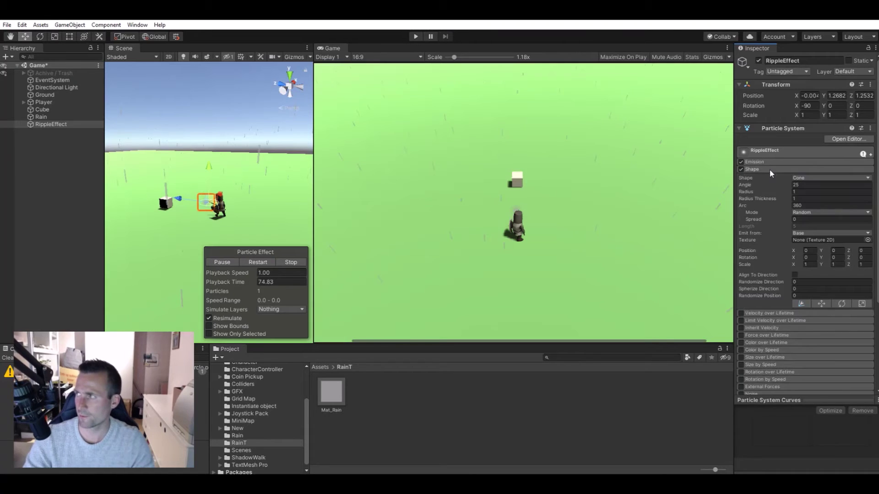
click(807, 177)
click(806, 288)
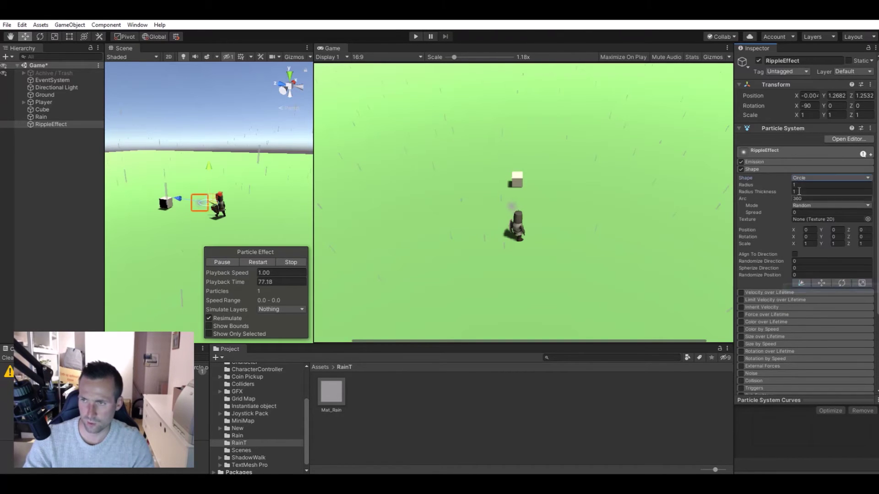
click(806, 185)
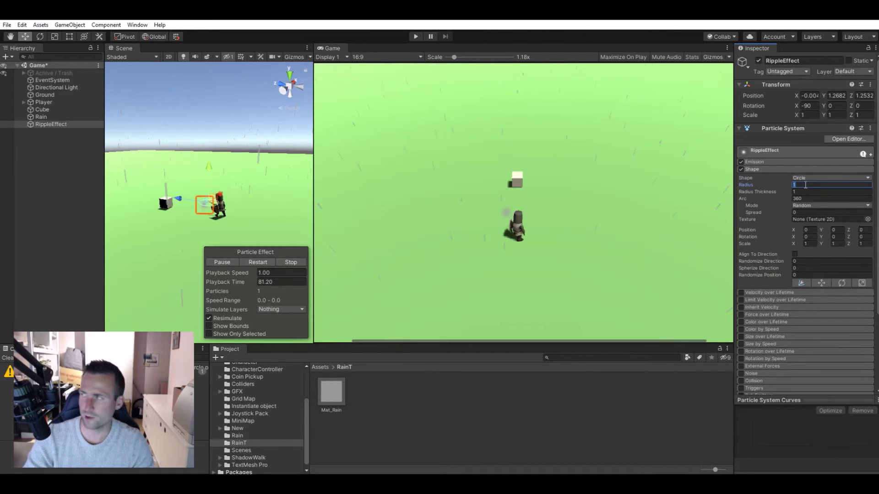
text(0)
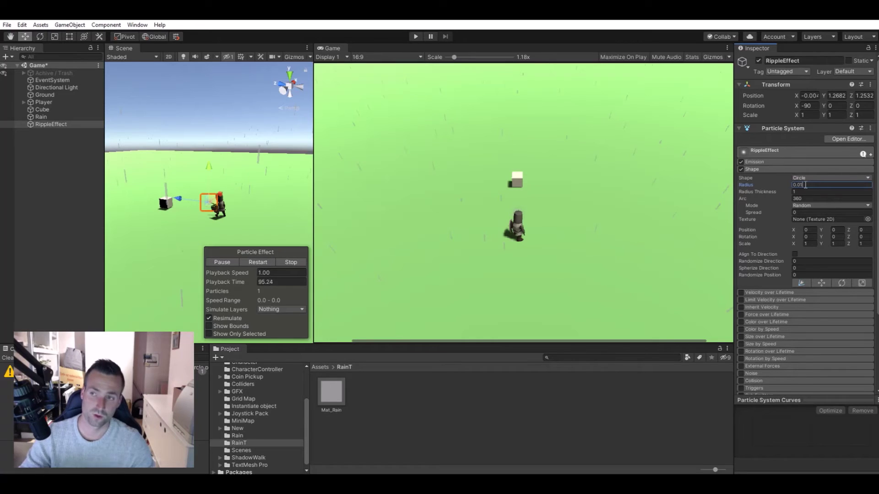
click(766, 185)
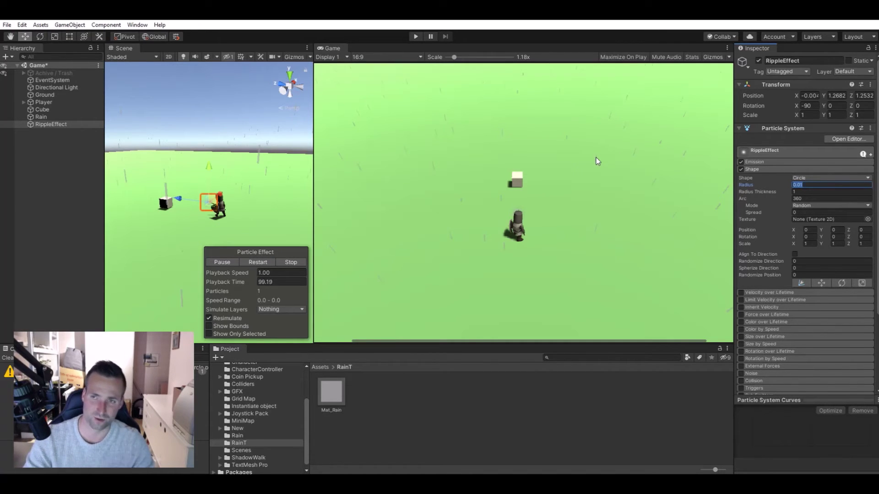
click(804, 185)
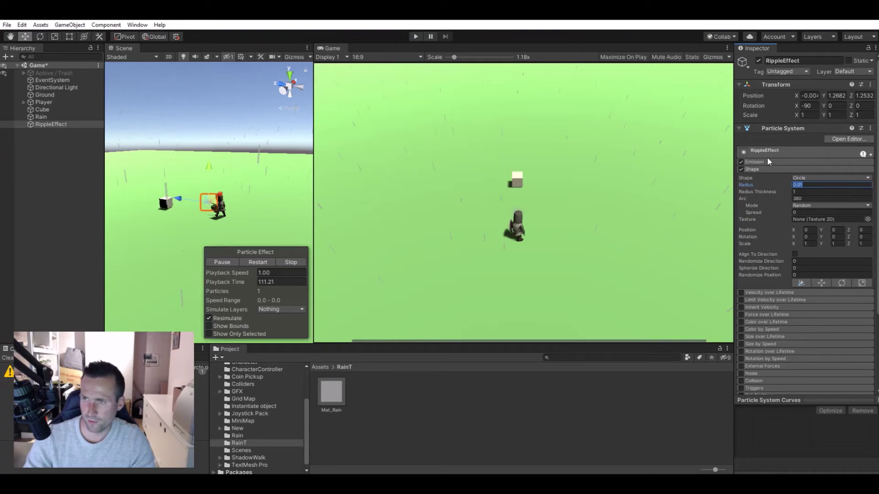
click(762, 169)
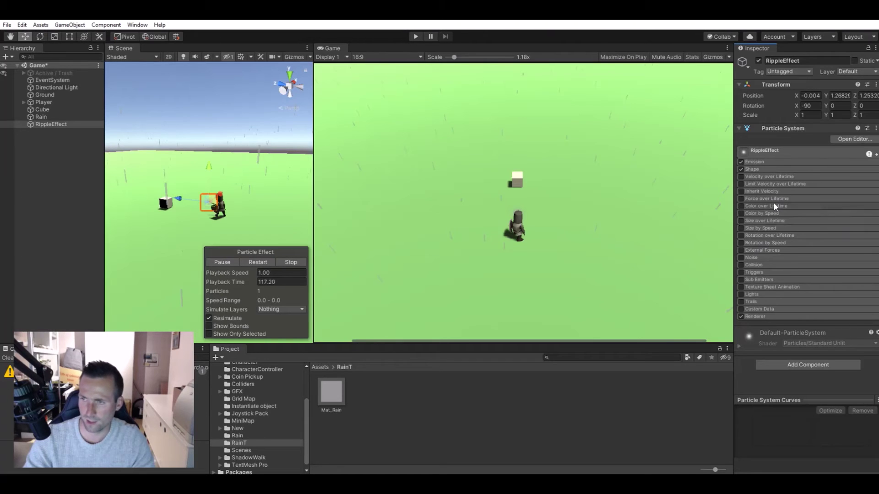
- Enable RippleEffect's Color over Lifetime and give its gradient an end alpha of 189 at location 95.6%
click(743, 205)
click(741, 206)
click(812, 215)
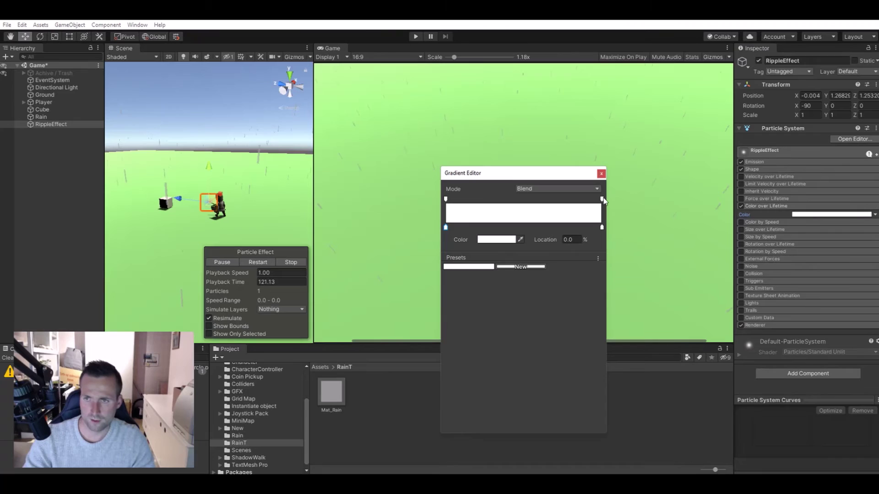
mouse_move(602, 200)
mouse_down()
mouse_move(579, 200)
mouse_move(603, 200)
mouse_up()
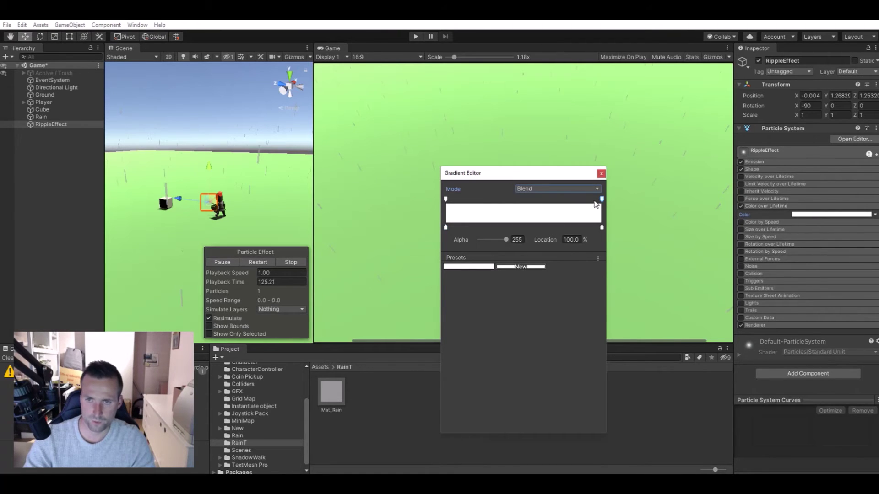
click(602, 227)
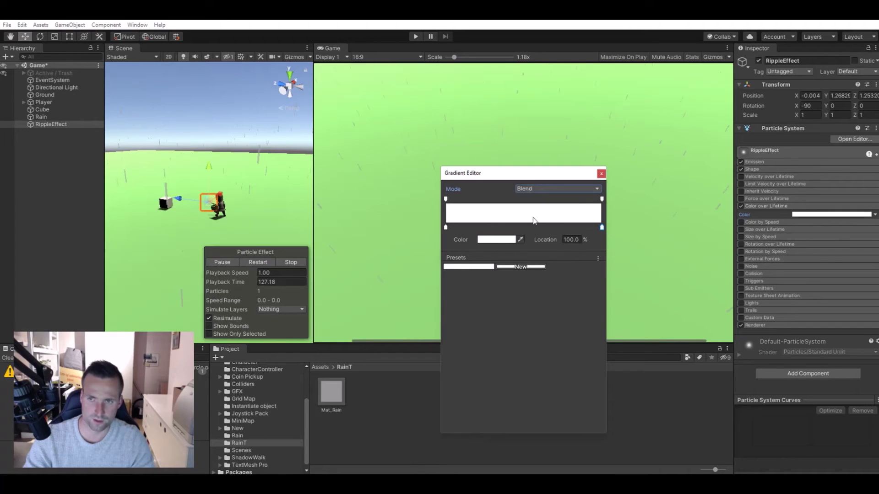
click(602, 200)
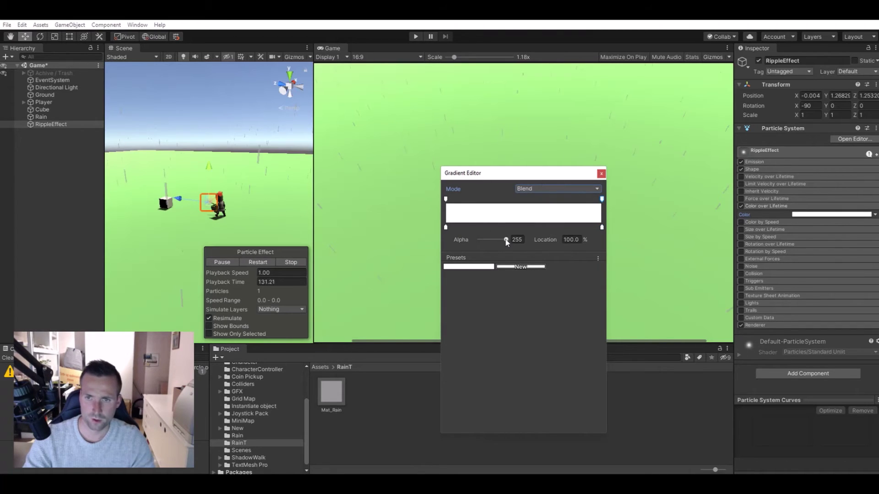
mouse_move(507, 240)
mouse_down()
mouse_move(487, 239)
mouse_move(500, 240)
mouse_up()
drag(602, 199, 595, 200)
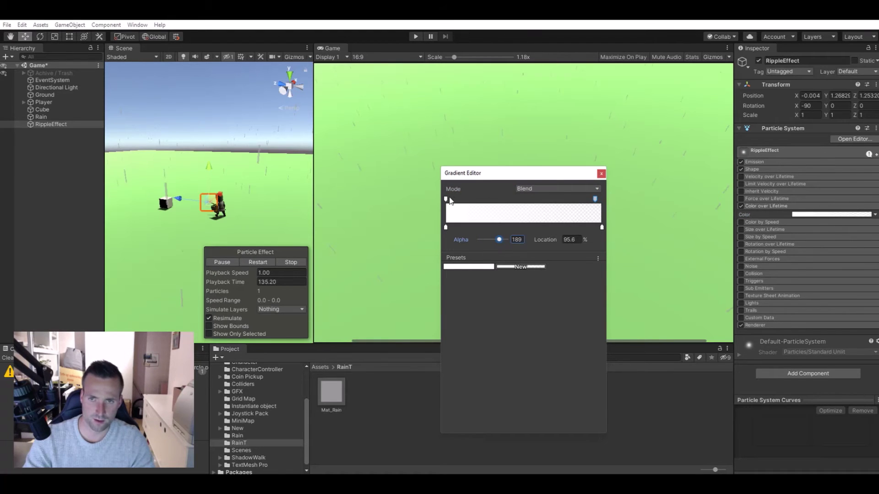
- Shift the gradient's starting alpha key inward and move its white starting color key to location 19.4%
drag(447, 200, 497, 206)
drag(445, 227, 477, 229)
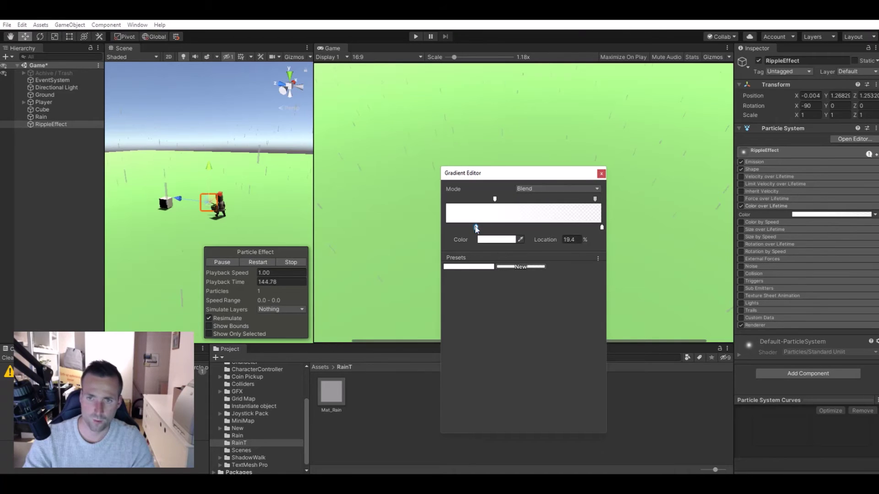
click(496, 239)
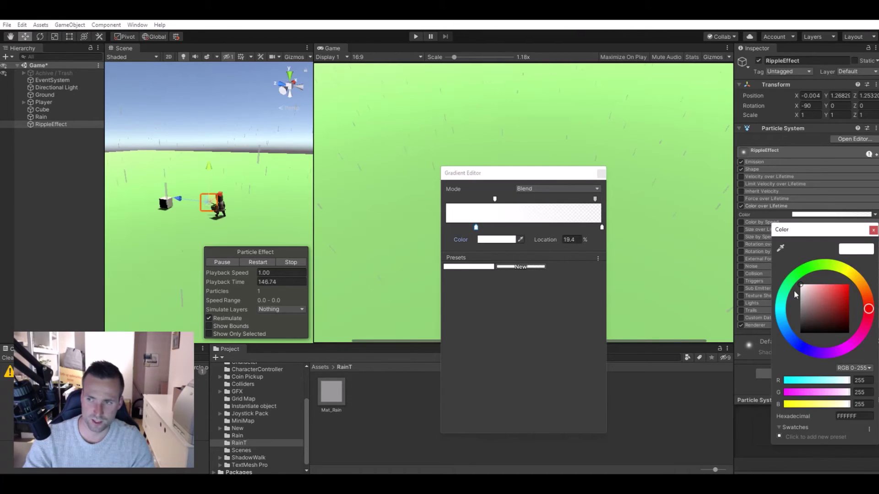
drag(801, 328, 800, 284)
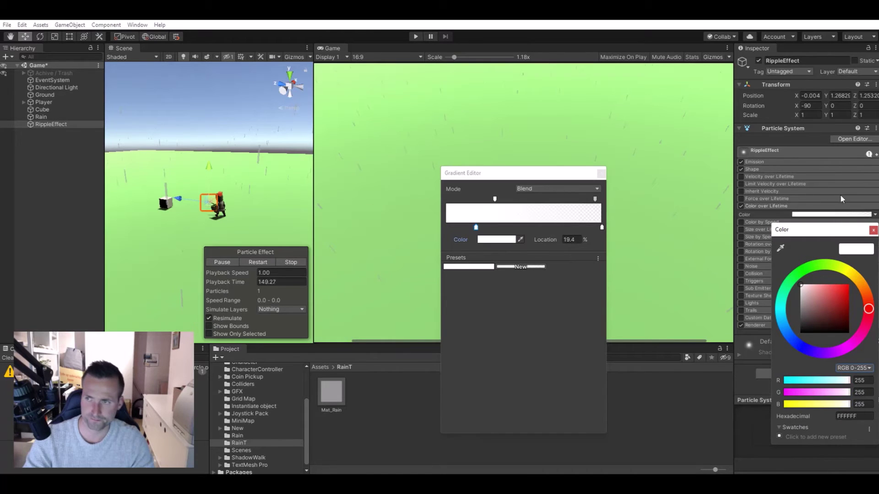
click(873, 230)
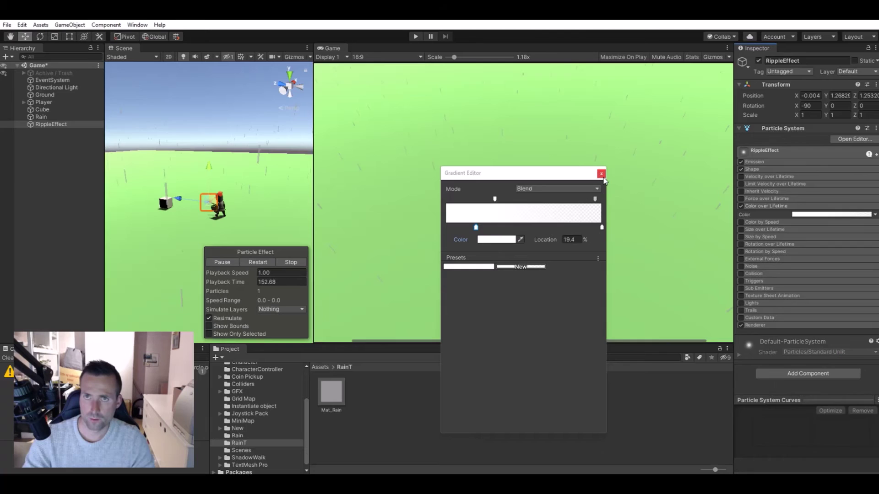
click(601, 174)
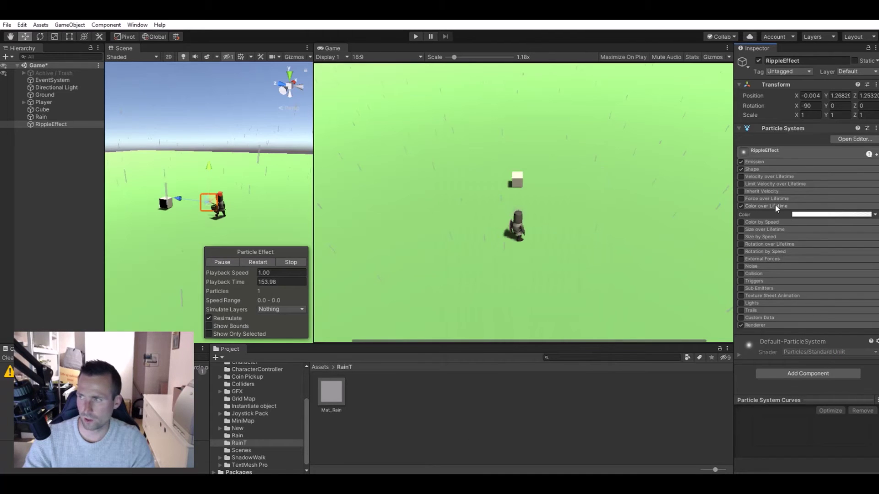
click(775, 206)
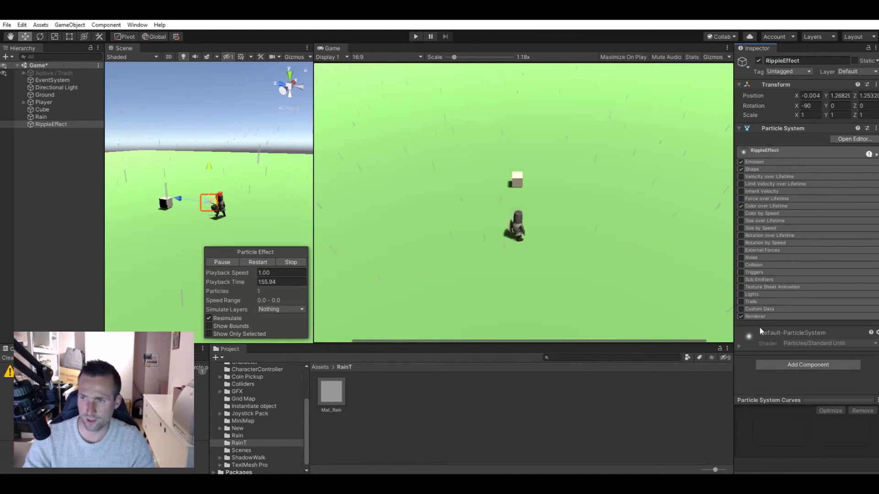
- Set RippleEffect's renderer to the Horizontal Billboard render mode
click(764, 315)
scroll(756, 290, down, 3)
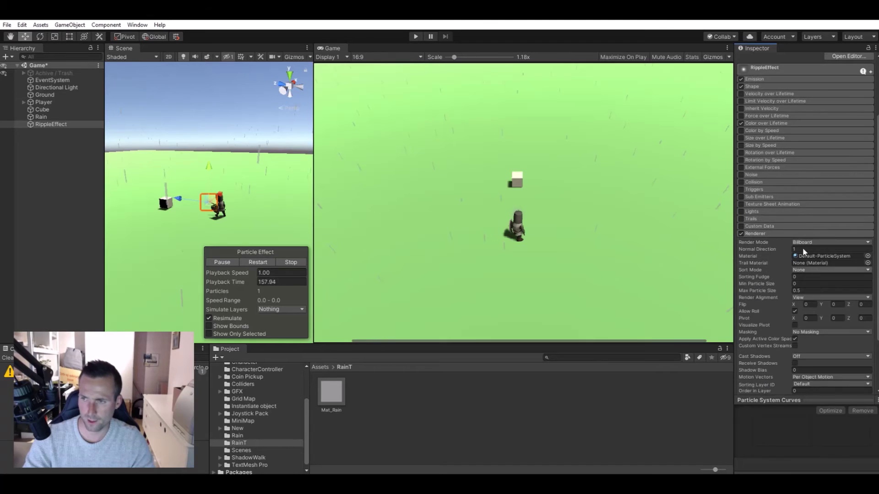
click(800, 241)
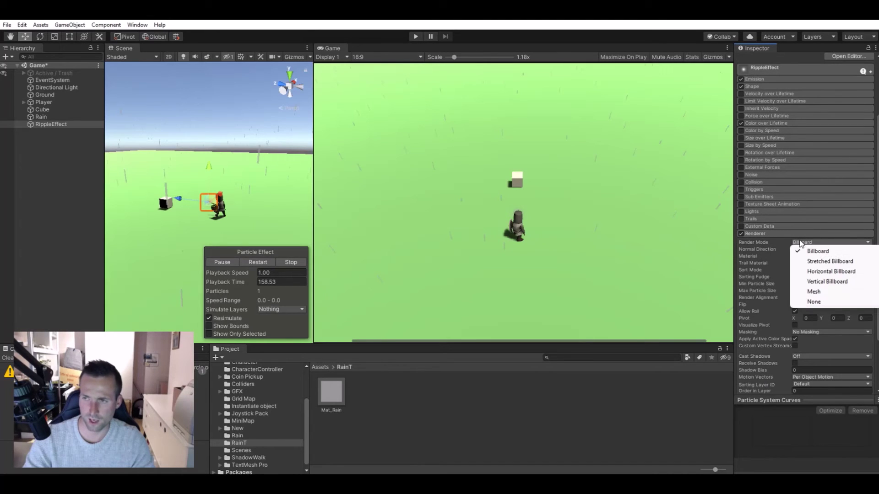
click(831, 272)
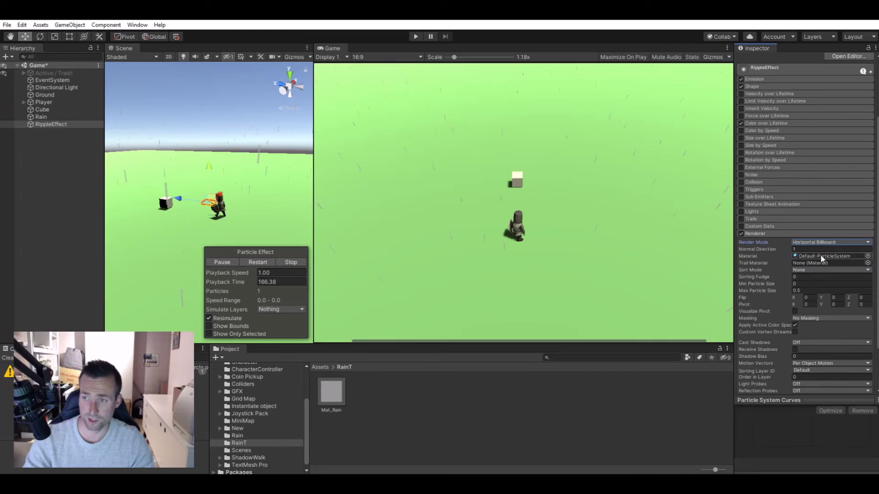
click(371, 408)
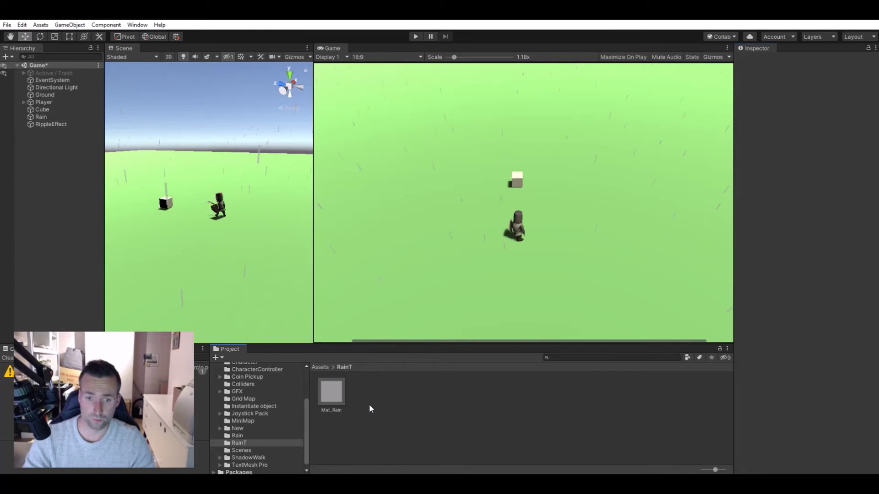
right_click(394, 375)
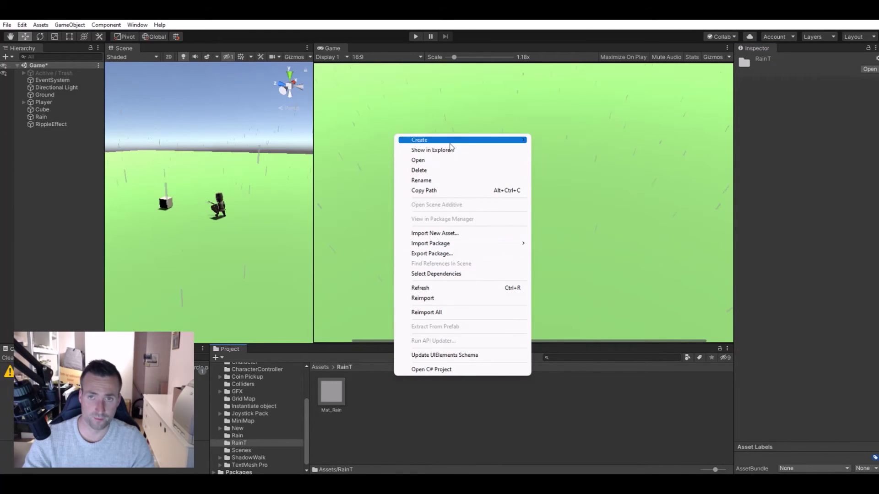
mouse_move(440, 140)
click(393, 420)
- Duplicate the Mat_Rain material in the RainT folder and rename the copy as Mat_Ripple
click(332, 391)
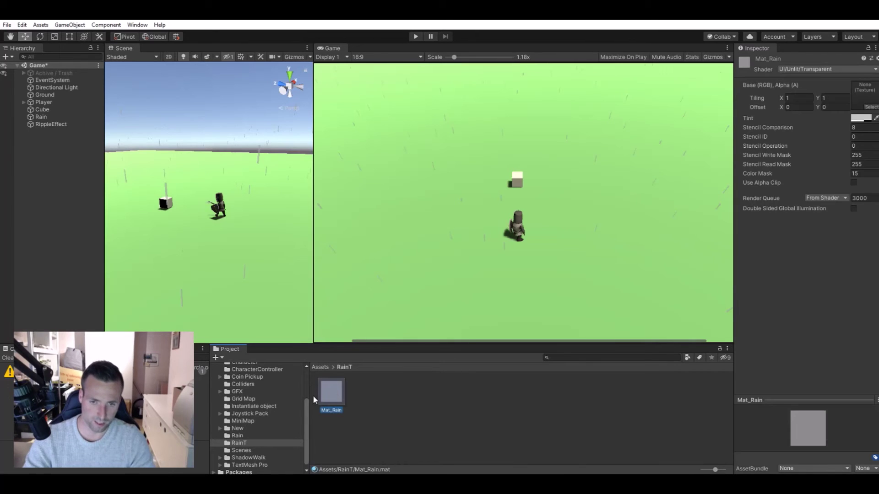
key(ctrl+d)
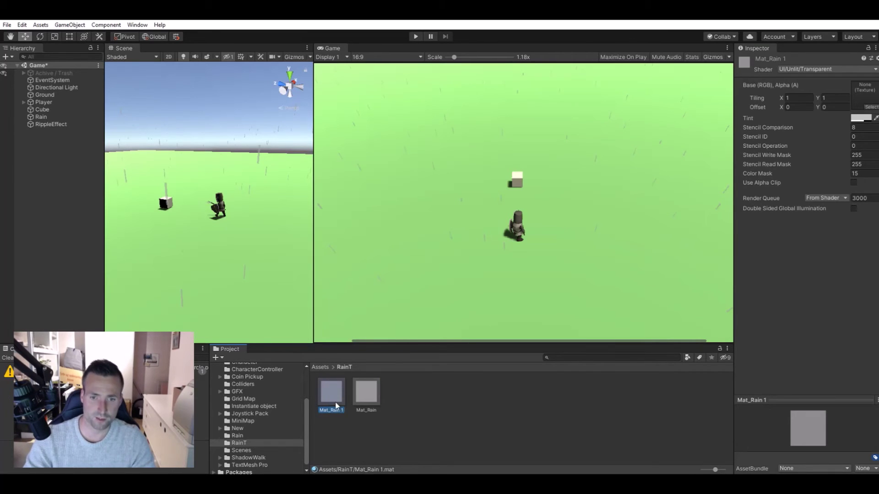
right_click(332, 396)
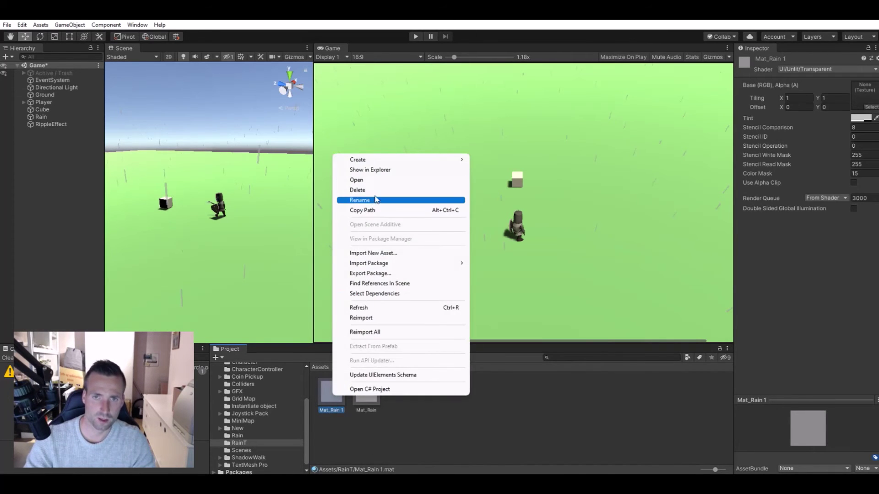
click(372, 200)
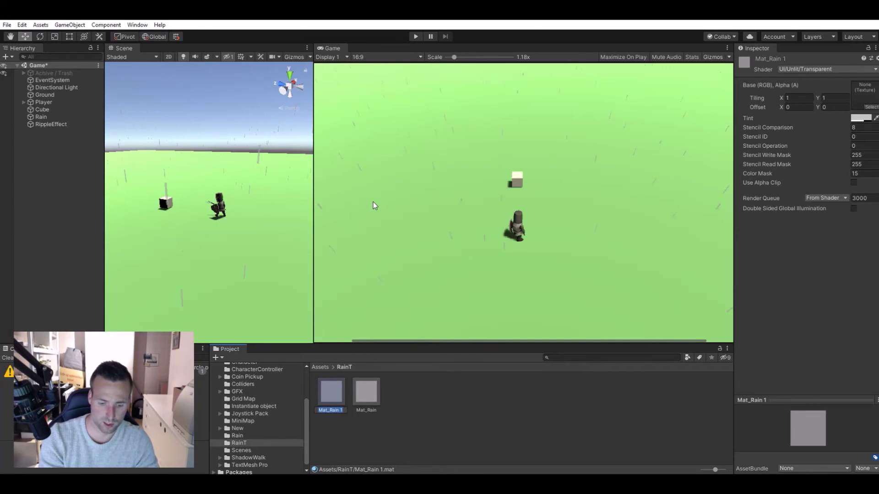
text(Mat)
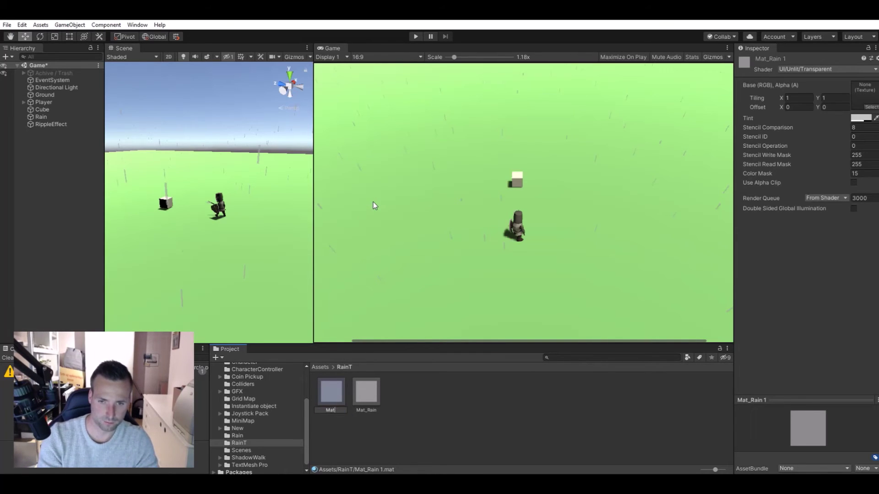
text(_Ripple)
key(Return)
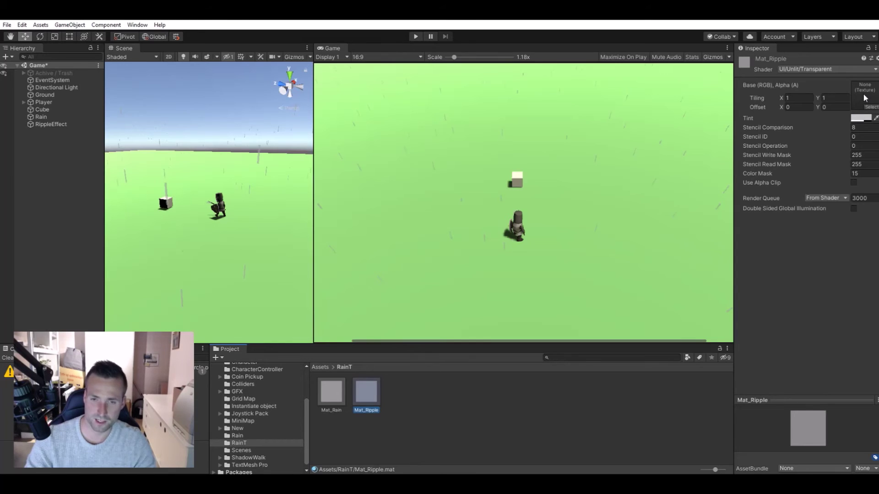
- Move the Ripple_Circle texture from the Rain folder to the RainT folder and select it there
click(436, 422)
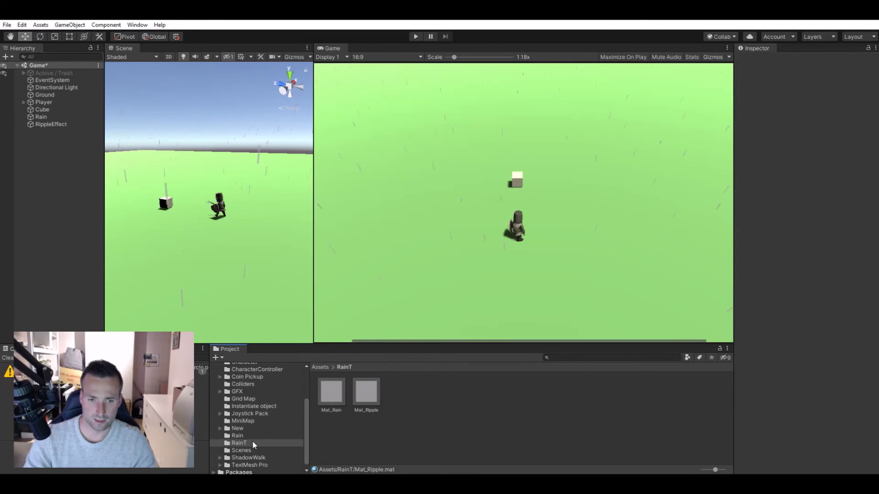
click(238, 435)
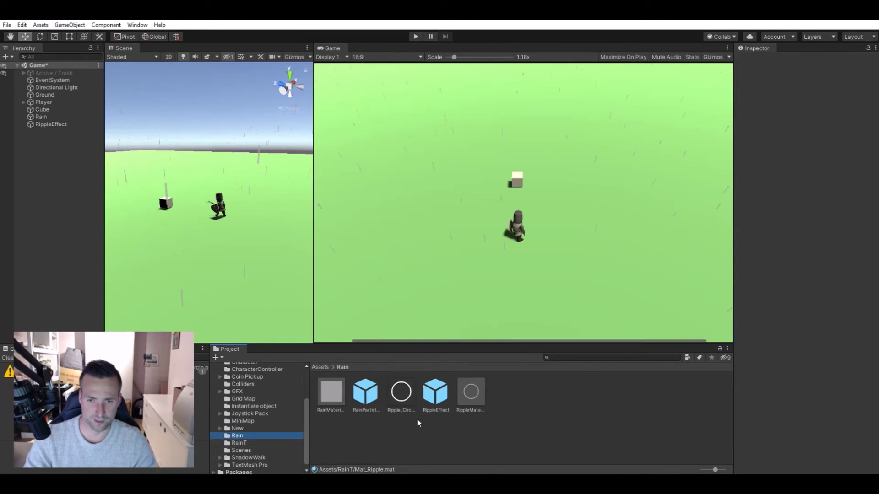
drag(401, 390, 239, 445)
click(239, 444)
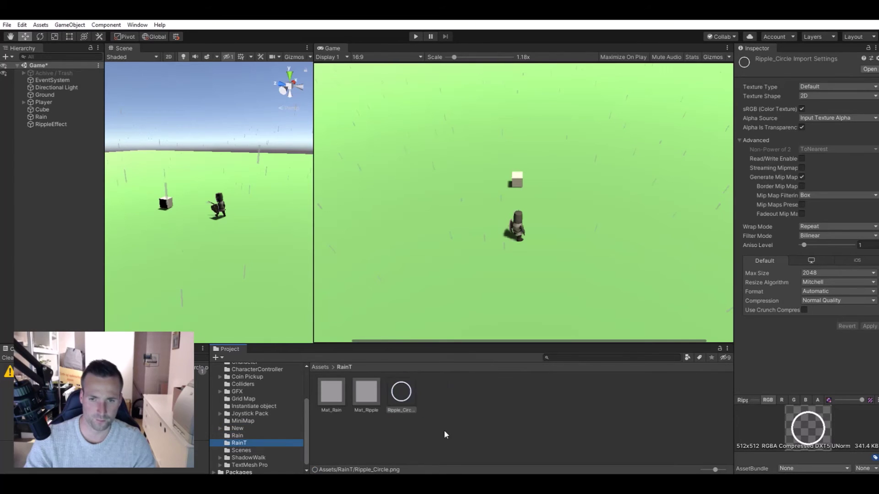
click(404, 400)
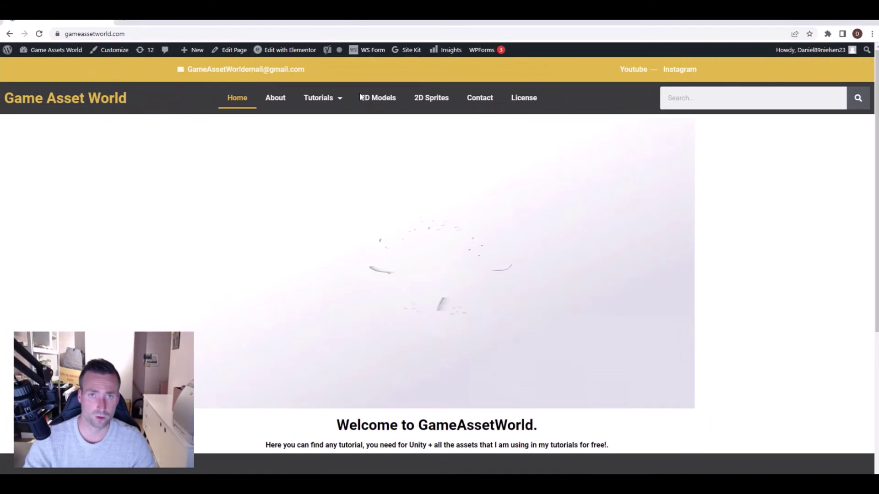
- Open the 2D Sprites page of the Game Asset World site and look through its downloads for the ring texture
click(442, 101)
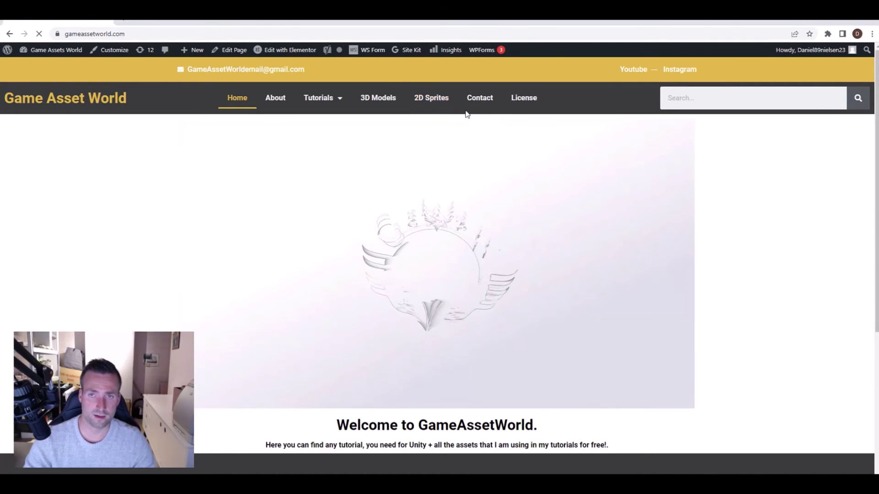
scroll(815, 285, down, 2)
scroll(814, 286, up, 2)
click(431, 100)
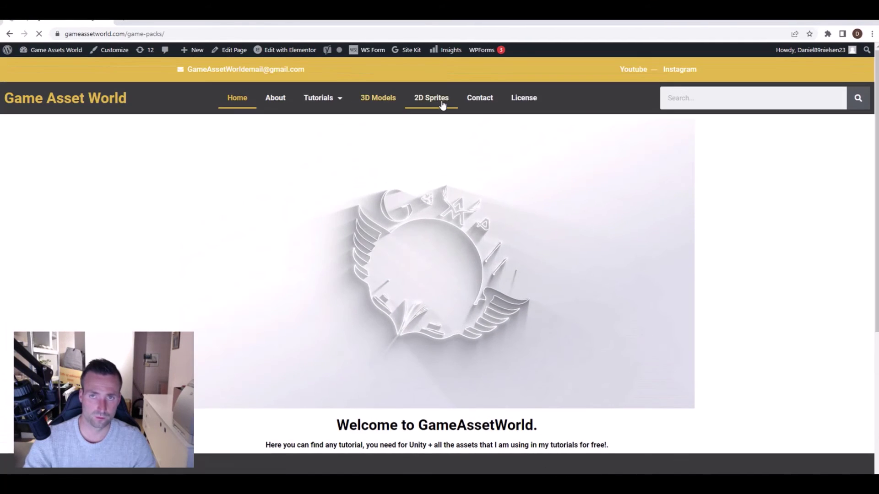
scroll(671, 128, down, 6)
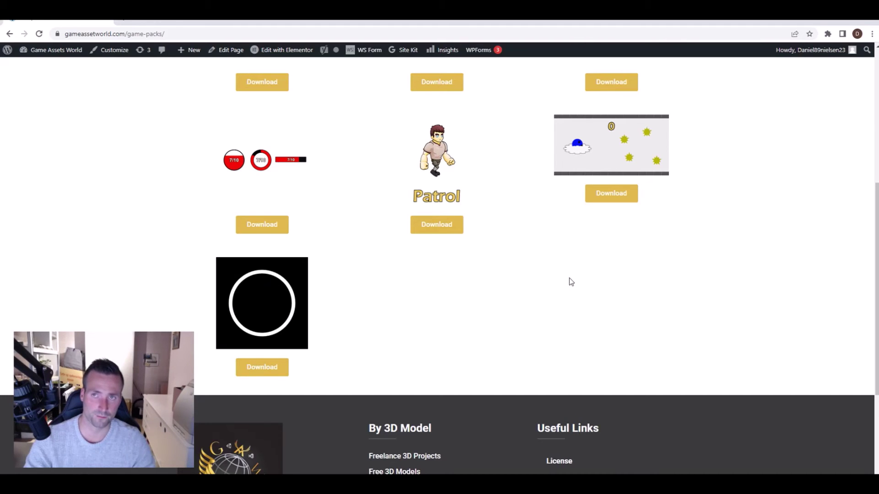
scroll(569, 281, up, 4)
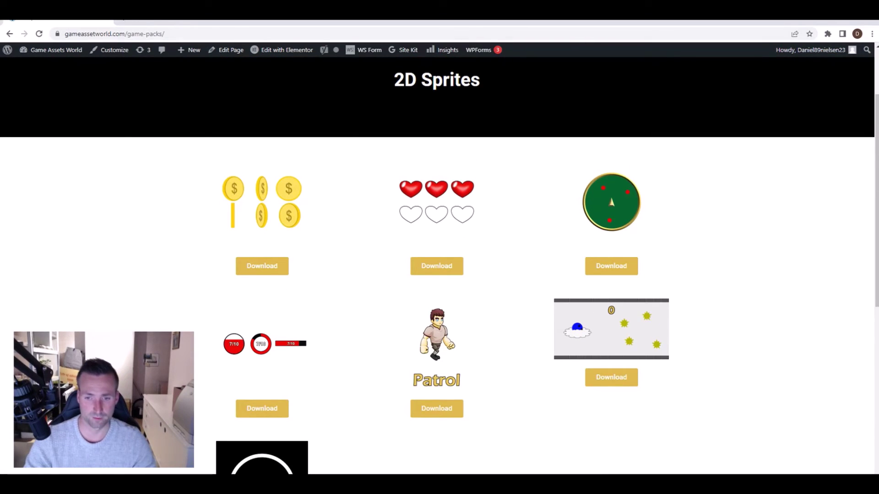
- Switch to Unity, assign Ripple_Circle as Mat_Ripple's base texture, and check the Alpha Is Transparency option in the texture's import settings
key(alt+Tab)
click(473, 459)
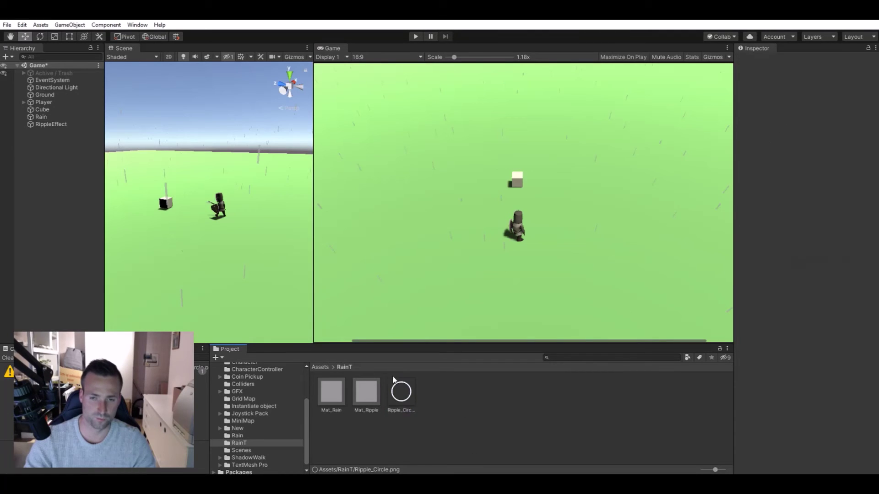
click(378, 396)
click(401, 394)
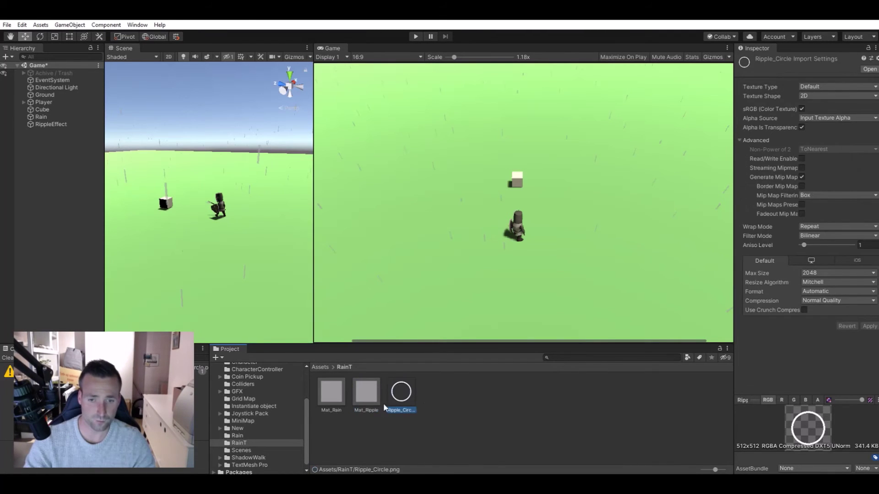
click(361, 404)
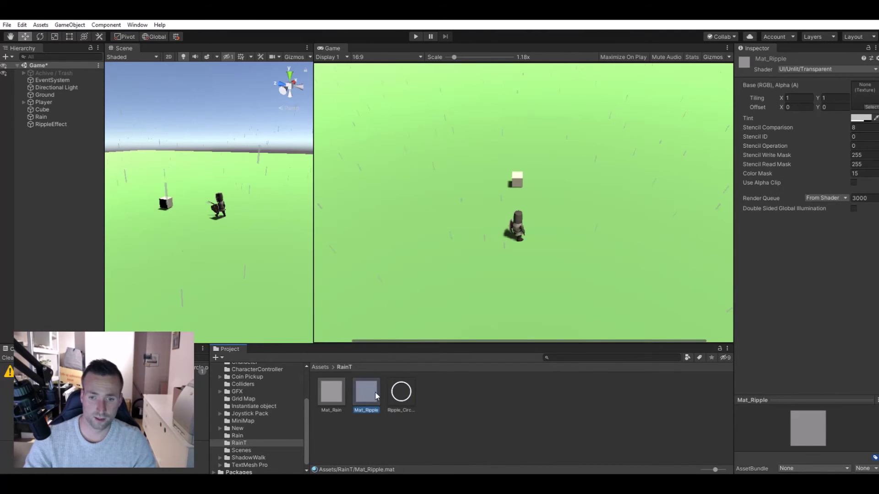
drag(399, 392, 869, 92)
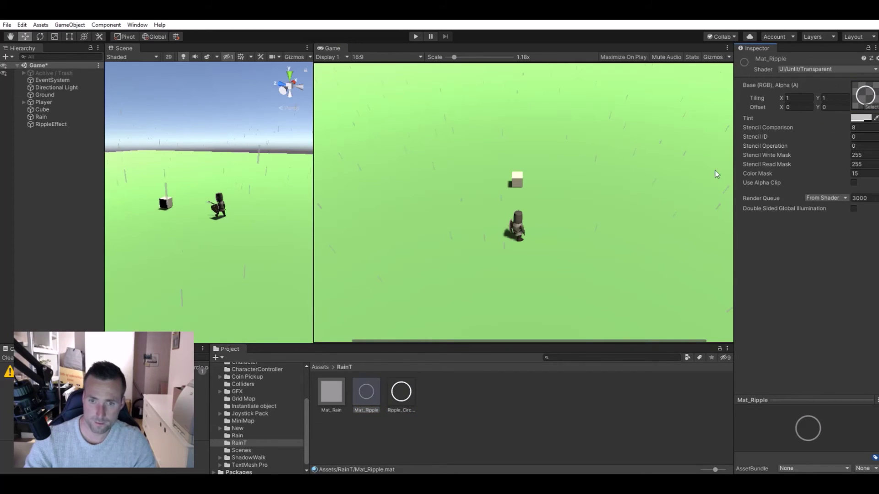
click(403, 391)
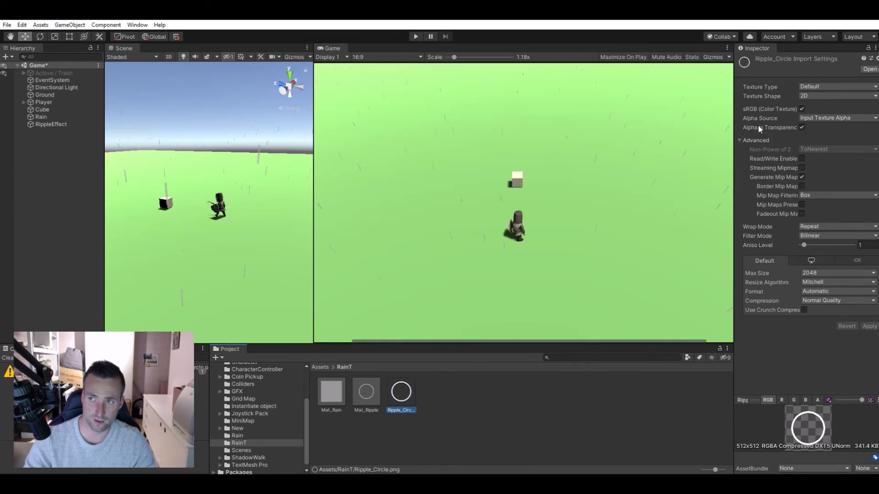
click(801, 128)
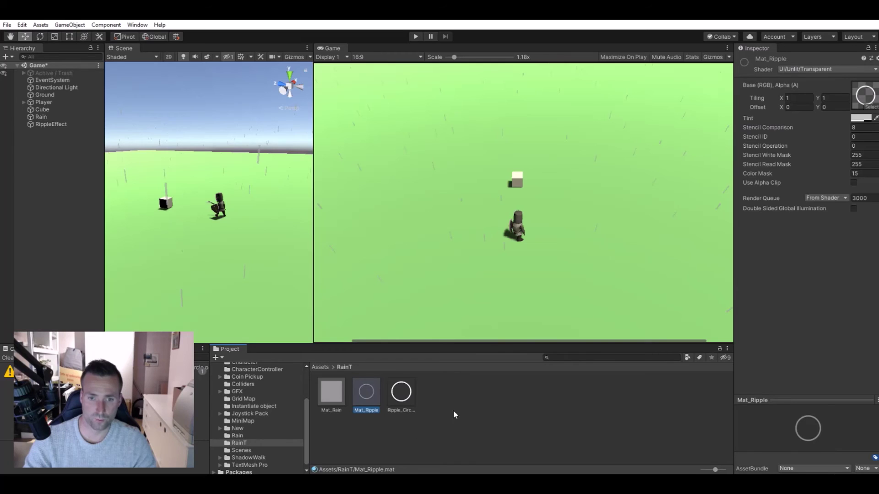
- Enable the Size over Lifetime module on the RippleEffect particle system
click(42, 124)
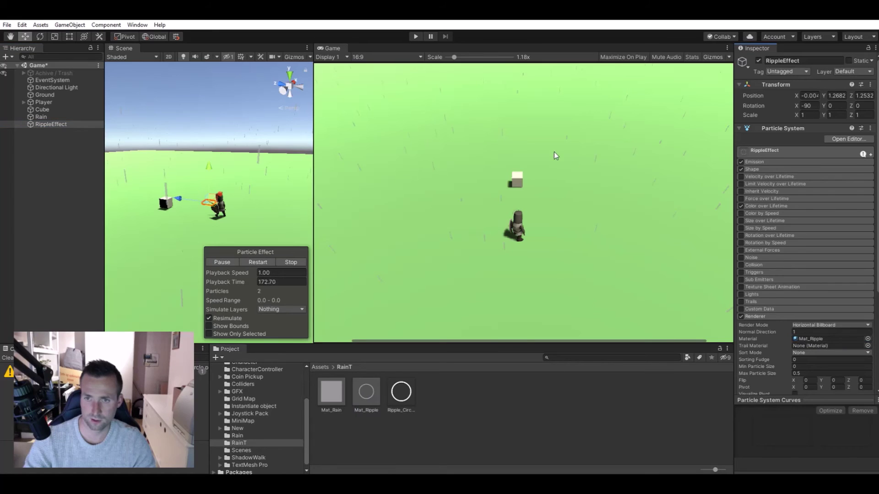
scroll(526, 205, up, 2)
key(w)
right_drag(208, 201, 249, 233)
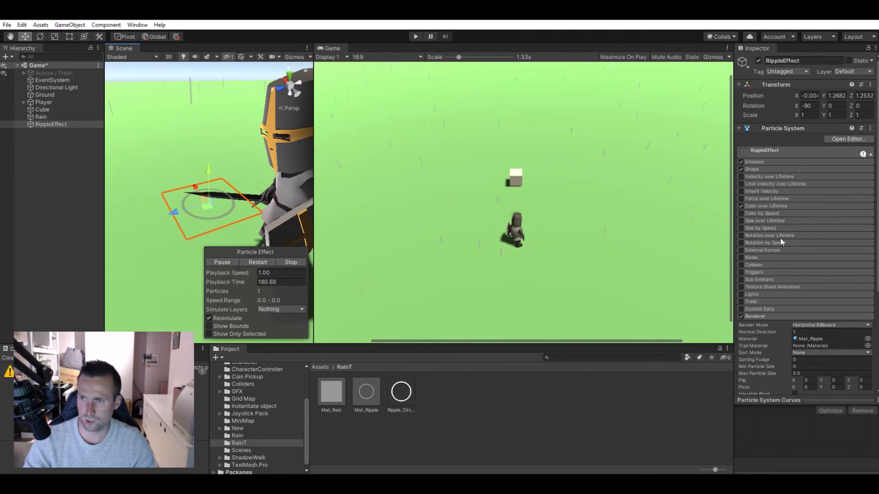
click(770, 221)
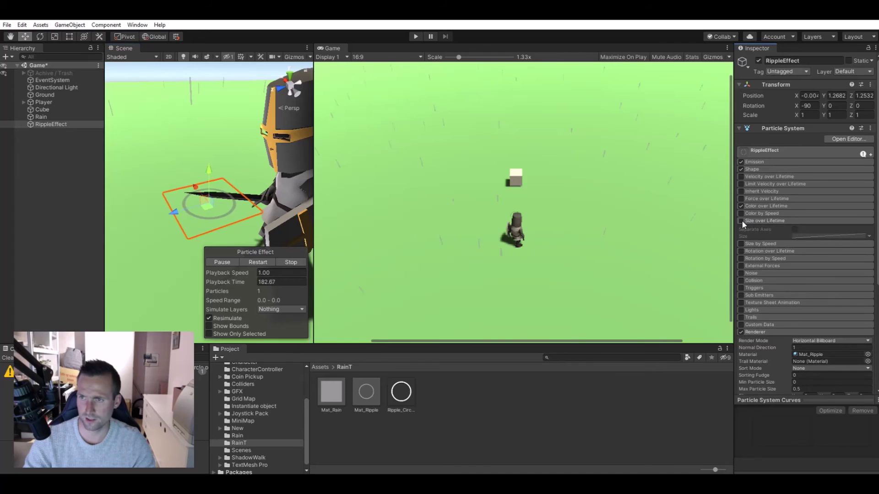
click(742, 221)
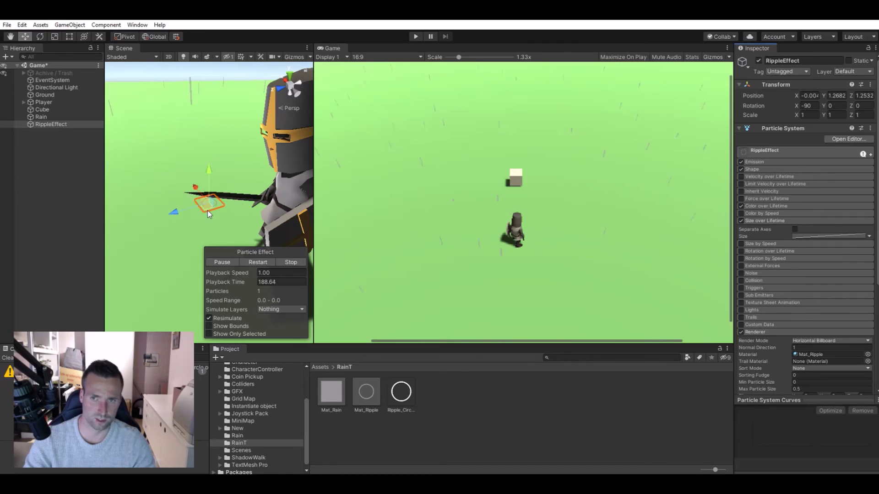
- Save RippleEffect as a prefab in the RainT folder and delete its instance from the scene
key(alt)
alt+drag(271, 209, 182, 206)
scroll(167, 204, down, 3)
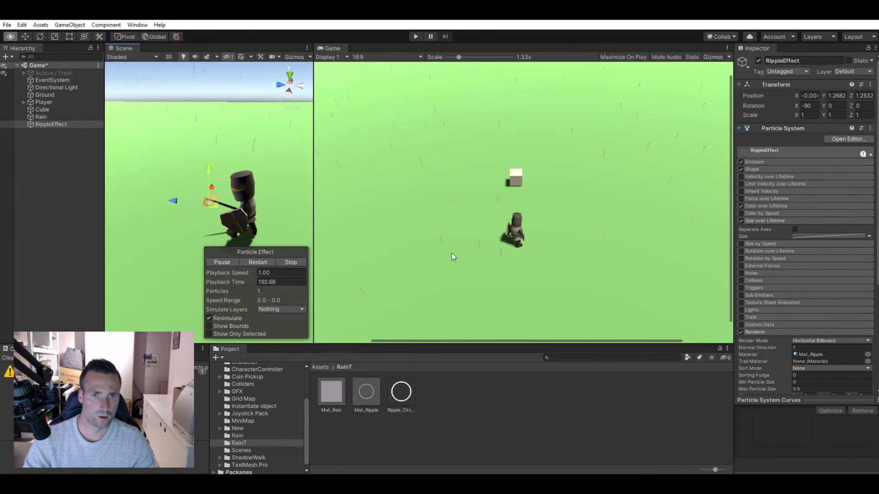
key(alt)
alt+drag(186, 200, 281, 158)
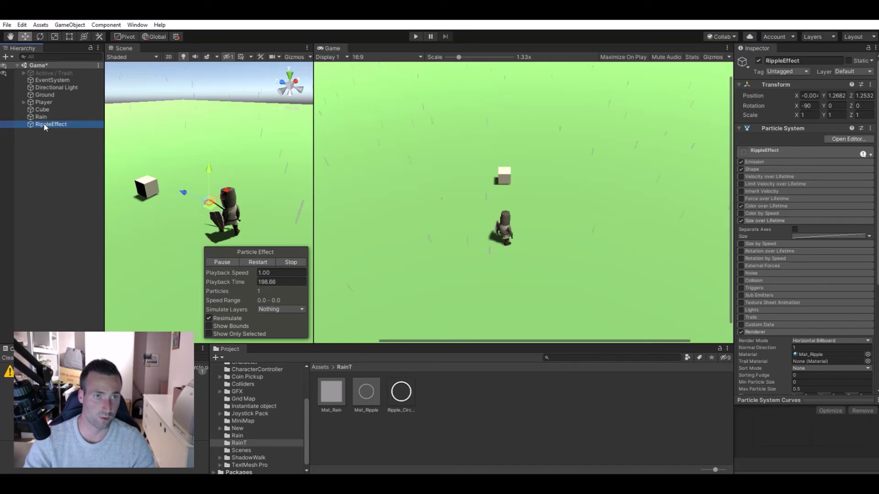
drag(481, 400, 481, 400)
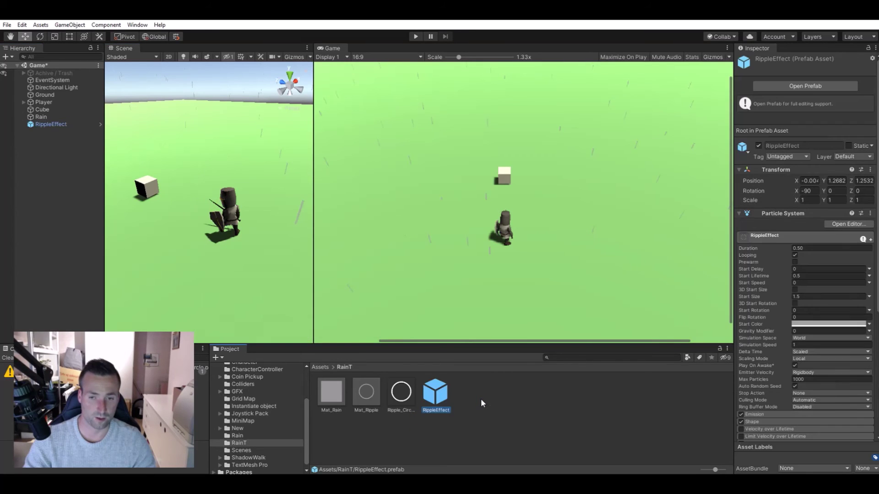
click(51, 125)
key(Delete)
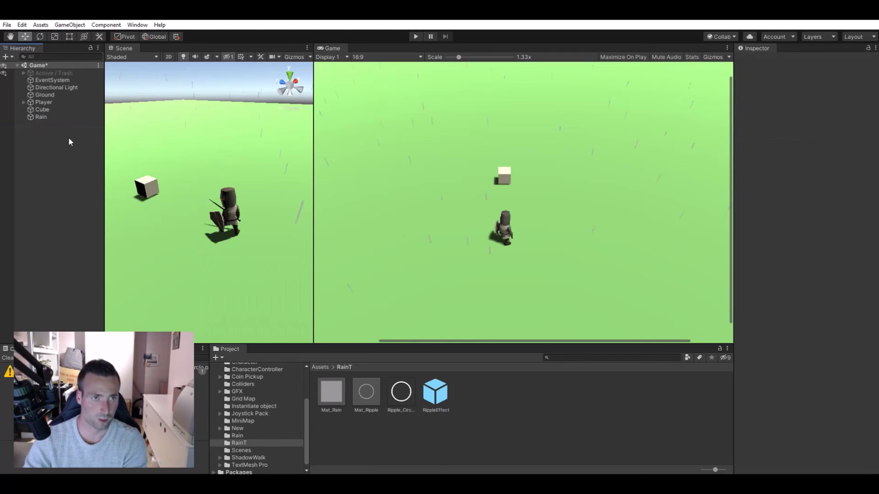
- Enable the Sub Emitters module on Rain and try to assign the RippleEffect prefab asset as its Birth sub emitter
click(42, 117)
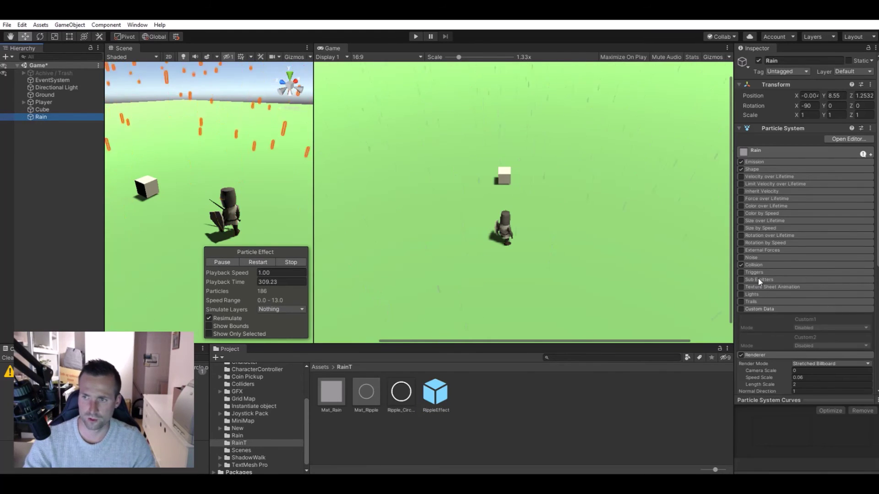
click(742, 279)
click(770, 278)
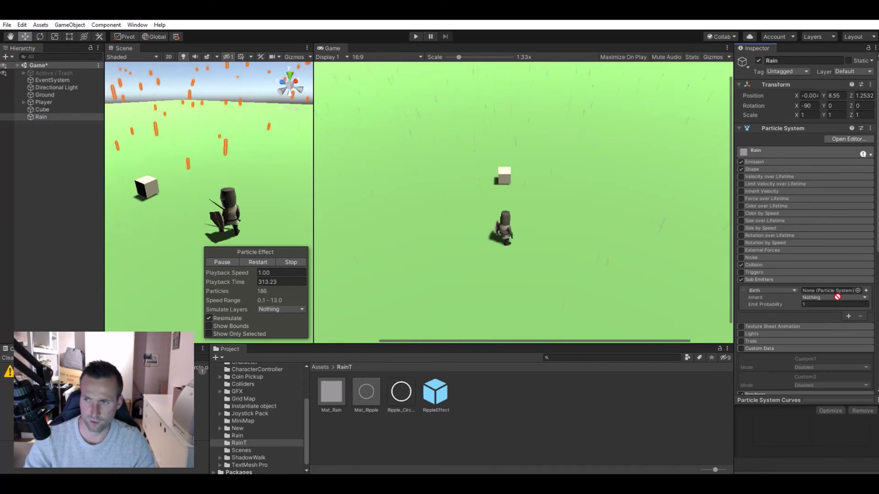
drag(837, 297, 834, 289)
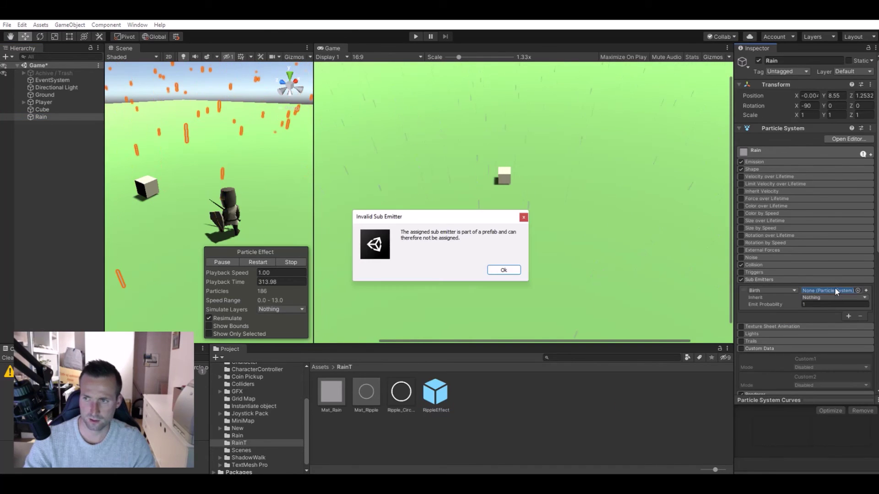
click(504, 271)
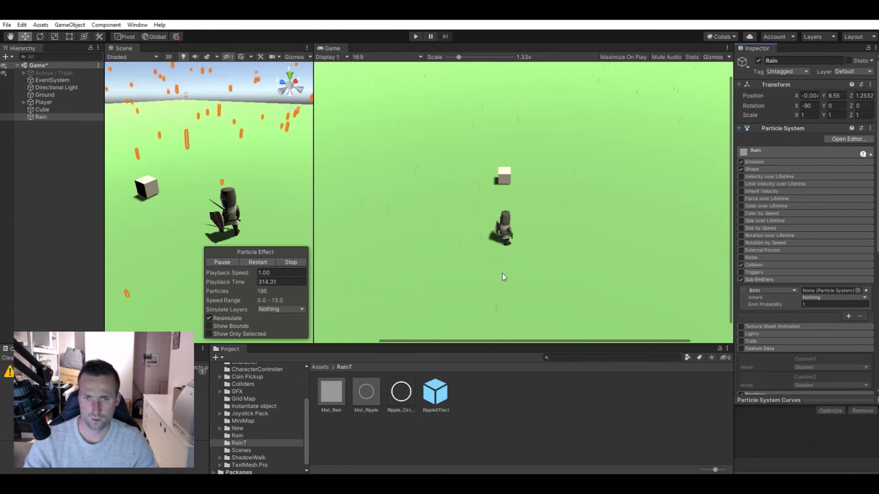
- Add the RippleEffect prefab from the RainT folder to the scene hierarchy and unpack the instance
click(442, 397)
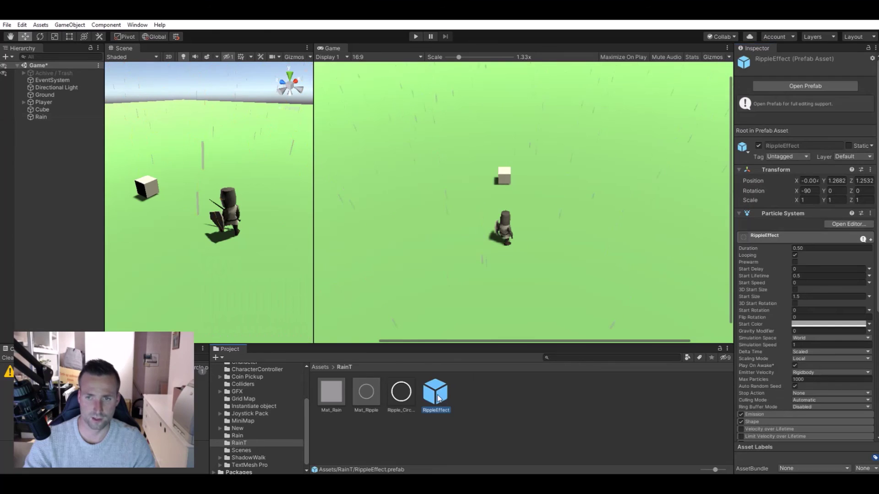
drag(64, 159, 45, 127)
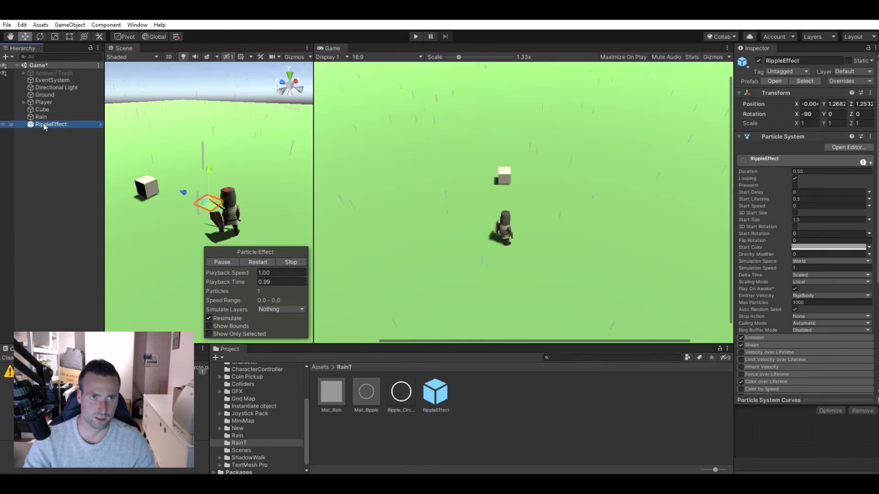
right_click(45, 126)
click(74, 229)
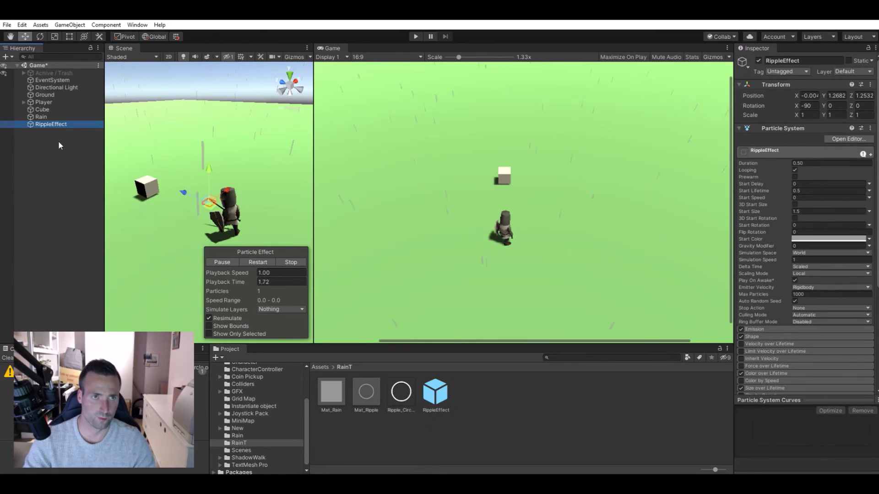
- Make RippleEffect a child of Rain and assign it as the particle system in Rain's sub emitter slot
click(41, 117)
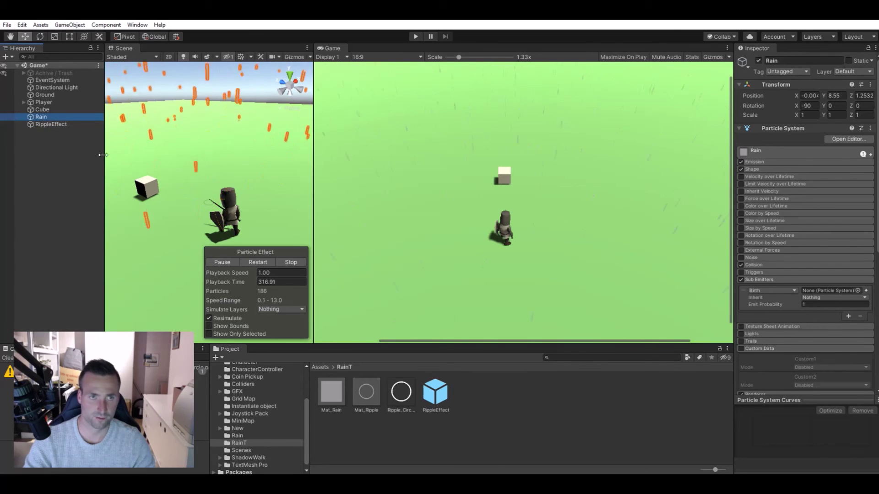
drag(51, 124, 828, 290)
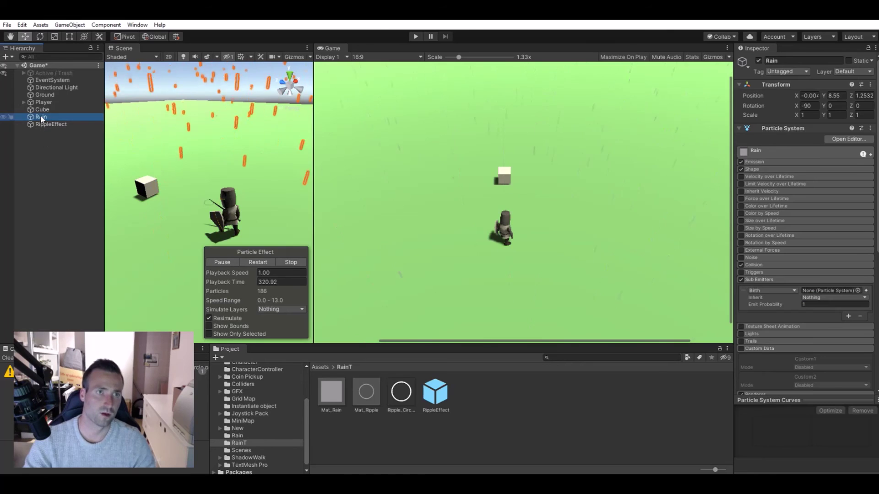
click(30, 123)
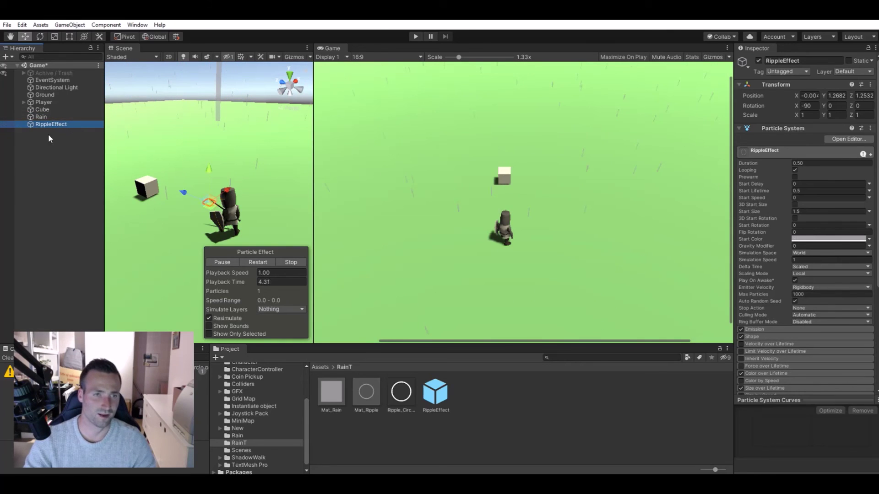
drag(49, 124, 44, 121)
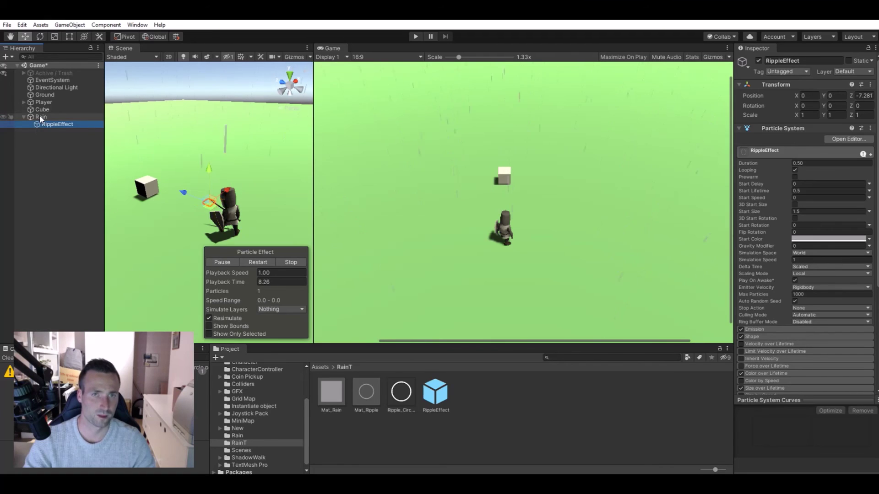
click(41, 118)
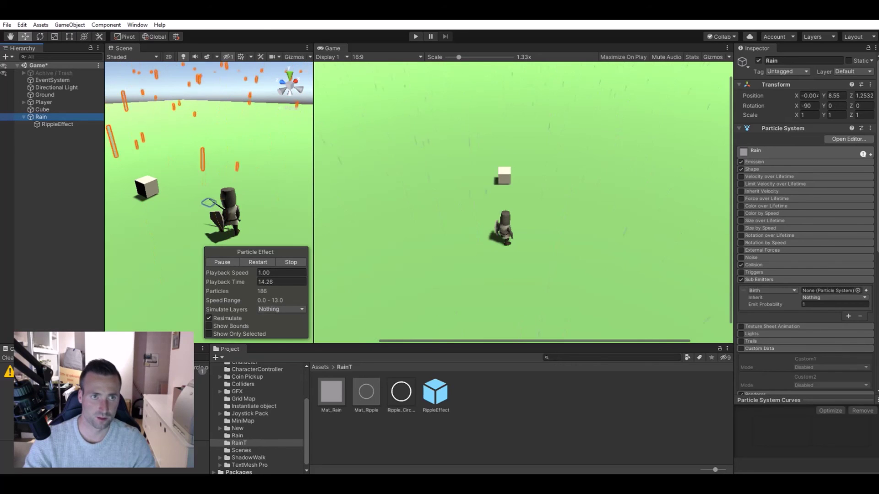
drag(49, 123, 827, 288)
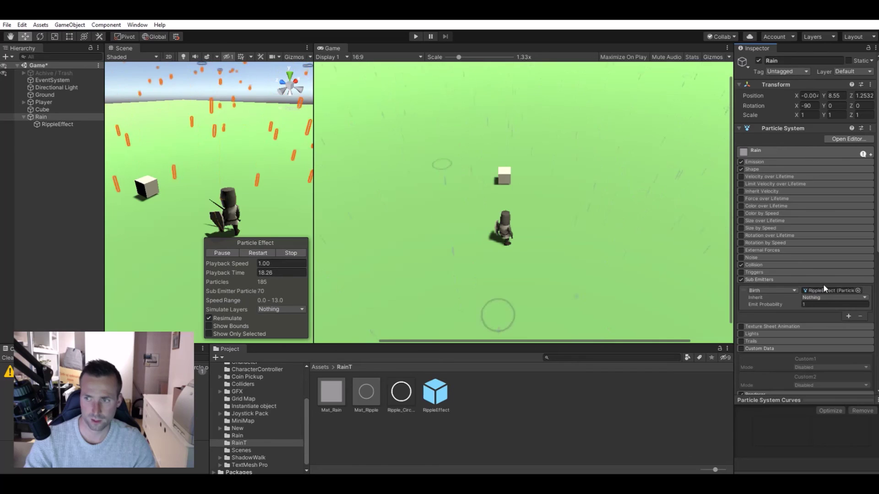
- Set Rain's sub emitter to trigger on Collision and keep its Inherit option at Nothing
click(760, 290)
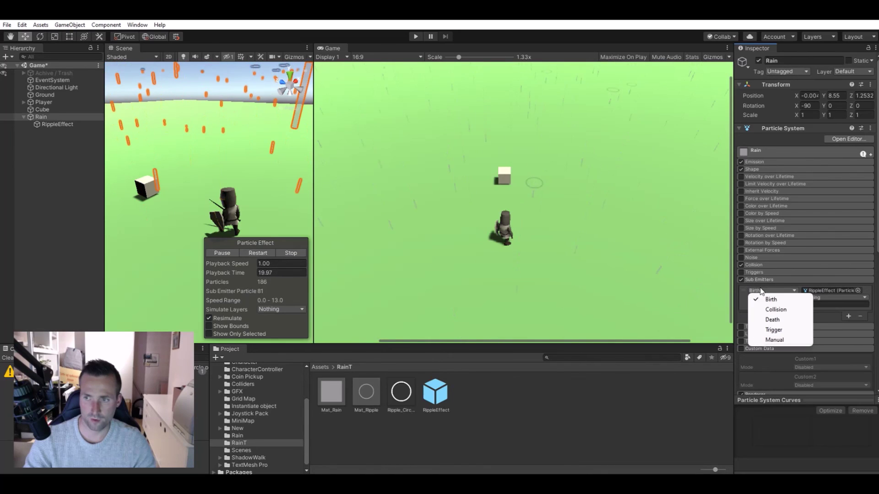
click(769, 312)
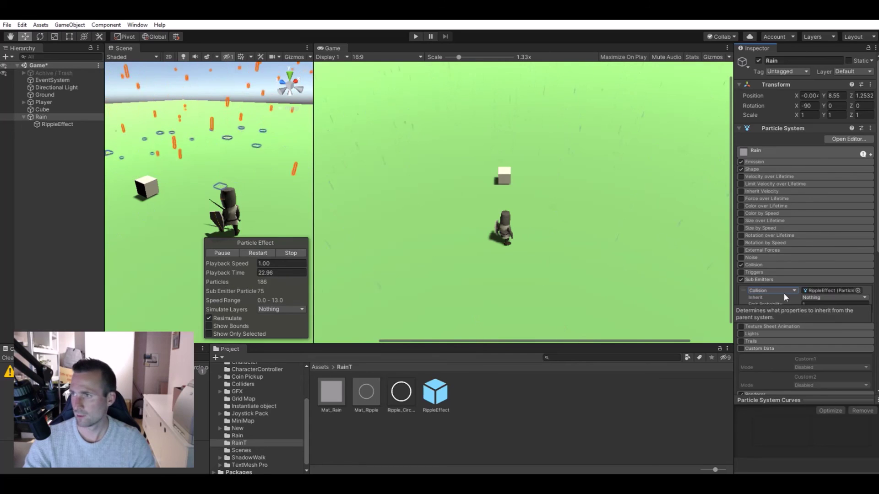
click(815, 297)
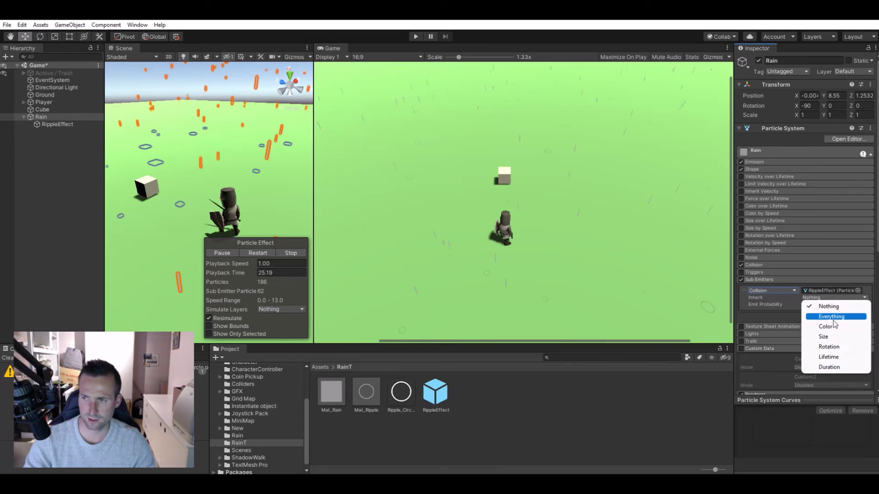
click(835, 308)
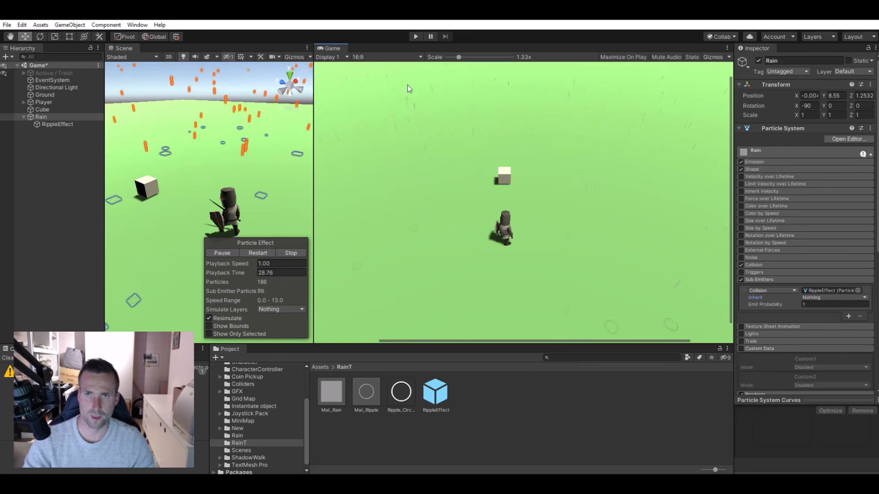
- Play the scene, reduce the Game view scale to 1x and walk the character around to check the rain and ripples
click(416, 36)
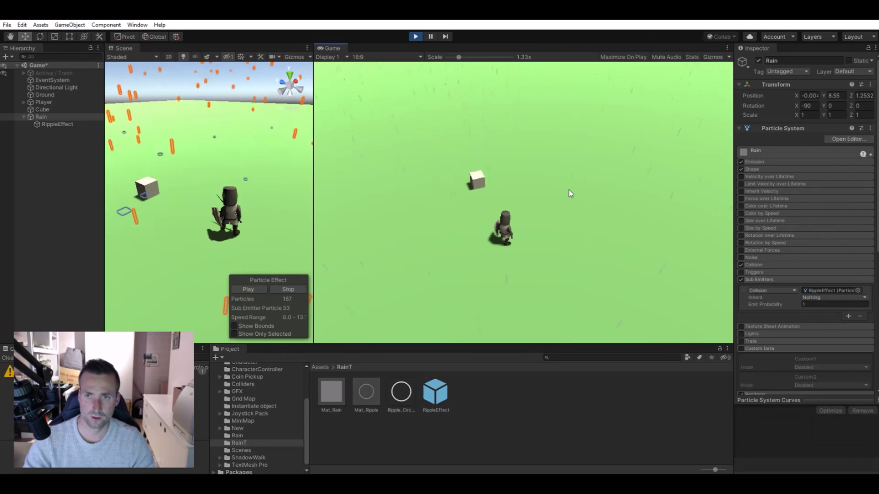
key(w)
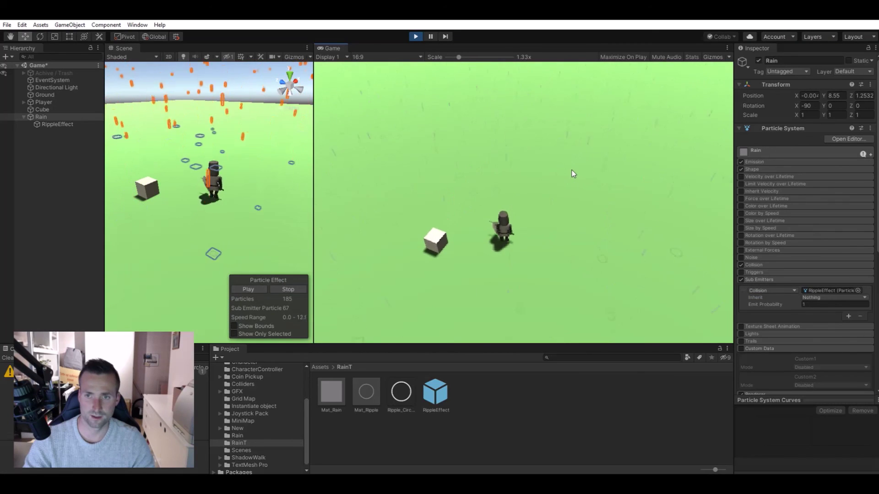
key(w)
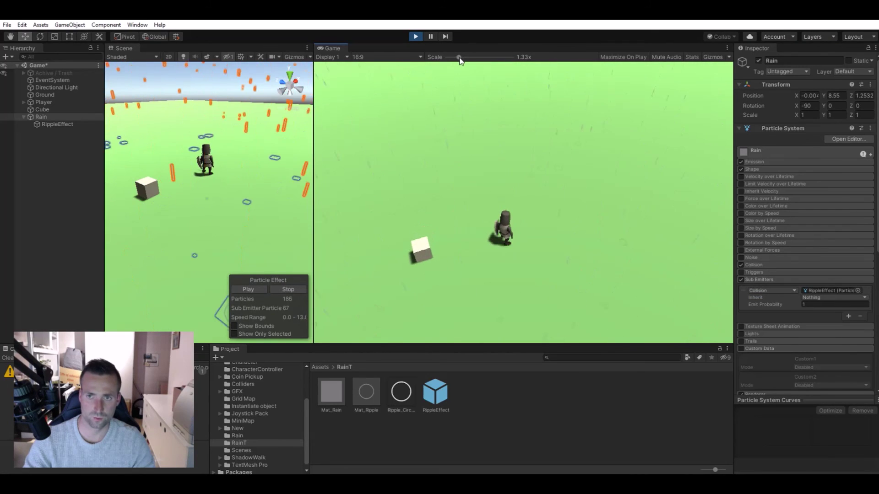
drag(460, 58, 444, 56)
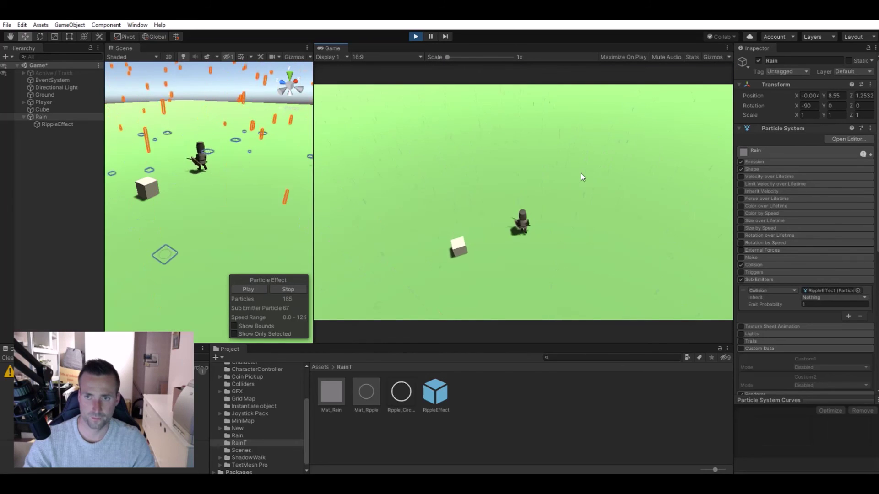
key(w)
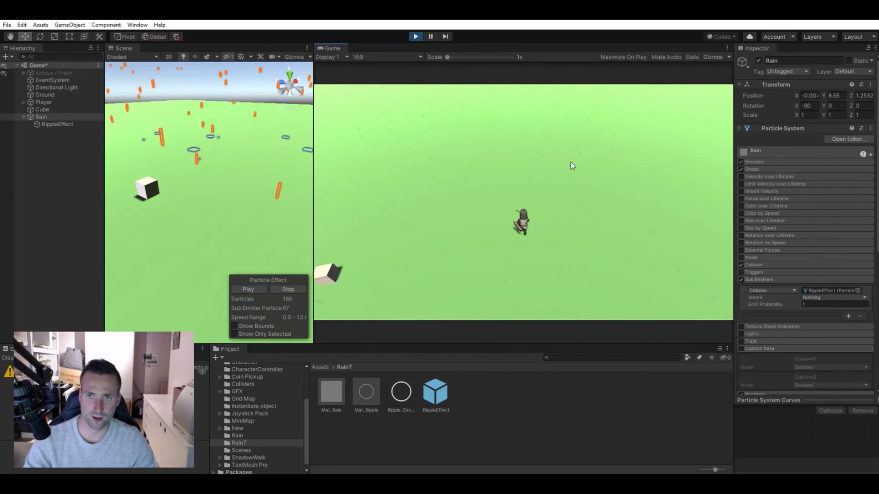
key(s)
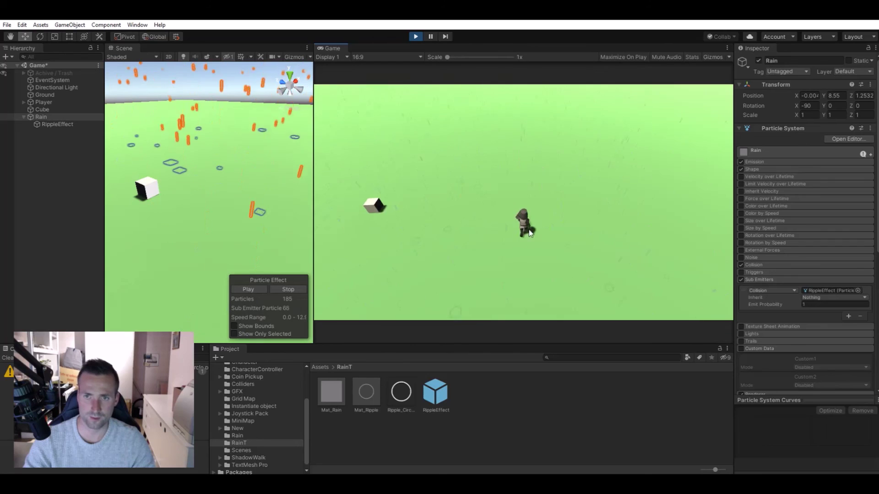
key(w)
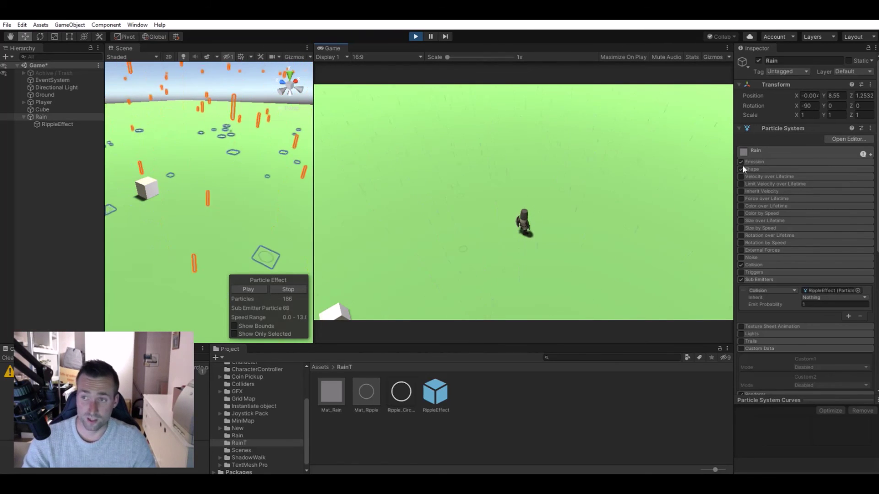
- Review Rain's Emission settings, and walk the character back and forth past the cube to examine the rain density and ripples
click(768, 162)
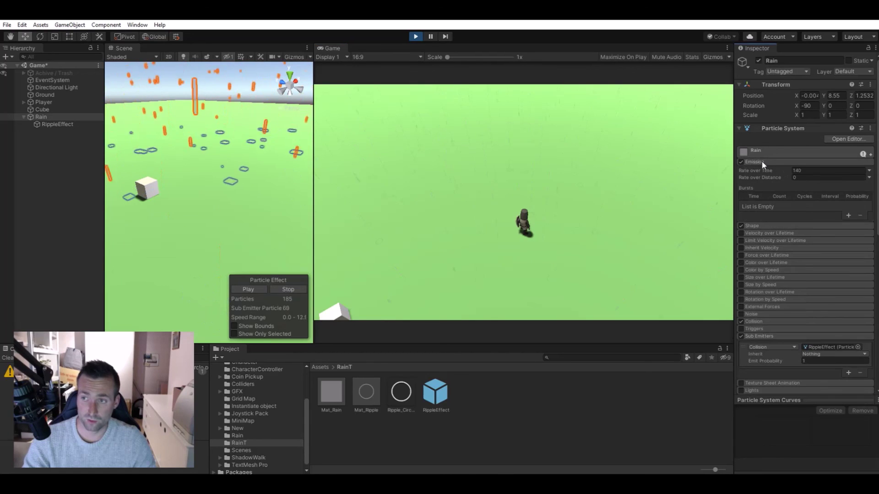
click(762, 162)
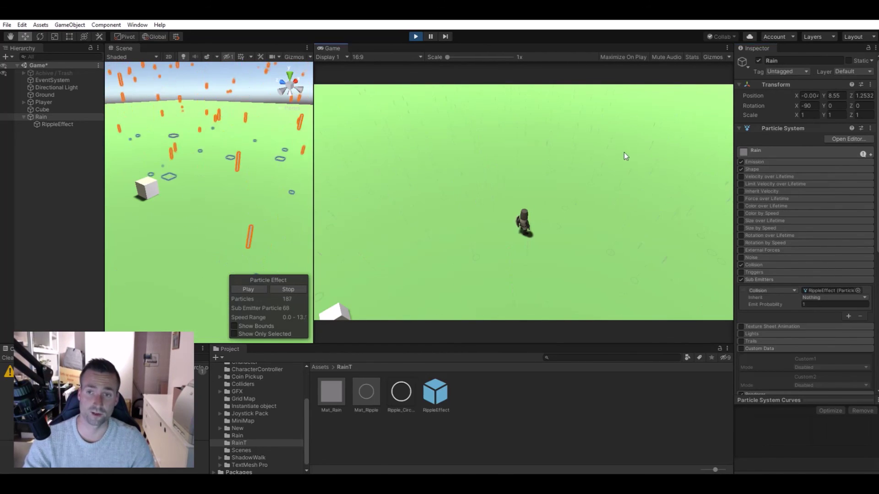
key(s)
key(s)
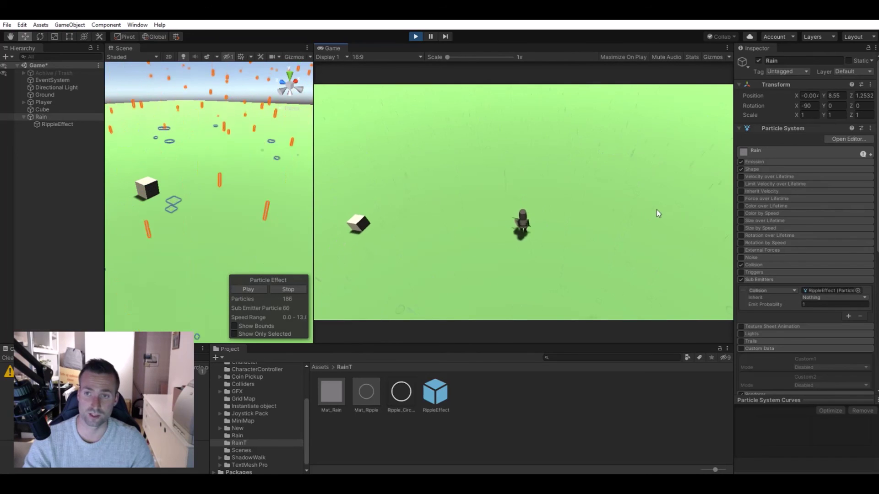
key(w)
key(s)
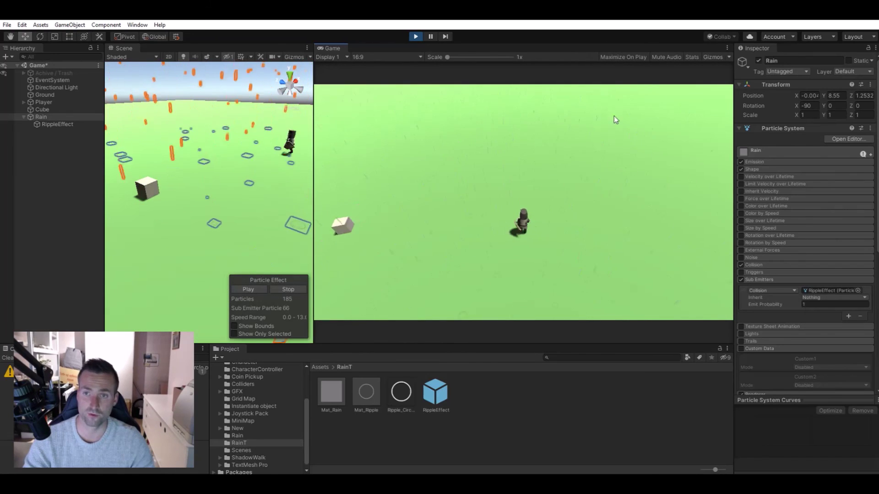
key(a)
key(s)
key(a)
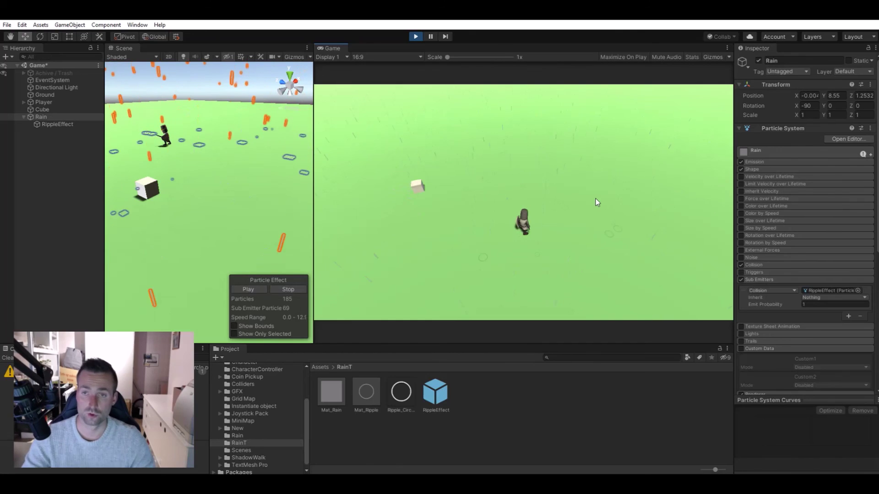